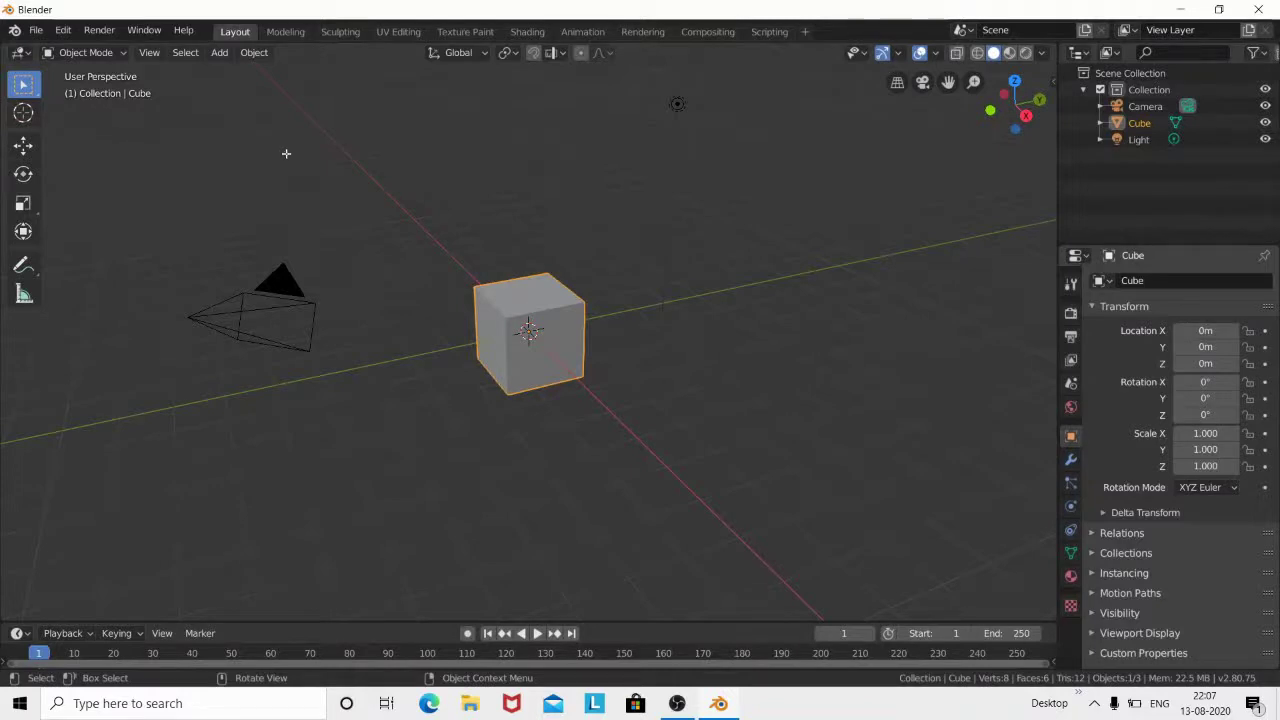
Step: Switch the default cube from Object Mode into Edit Mode with Tab
key(Tab)
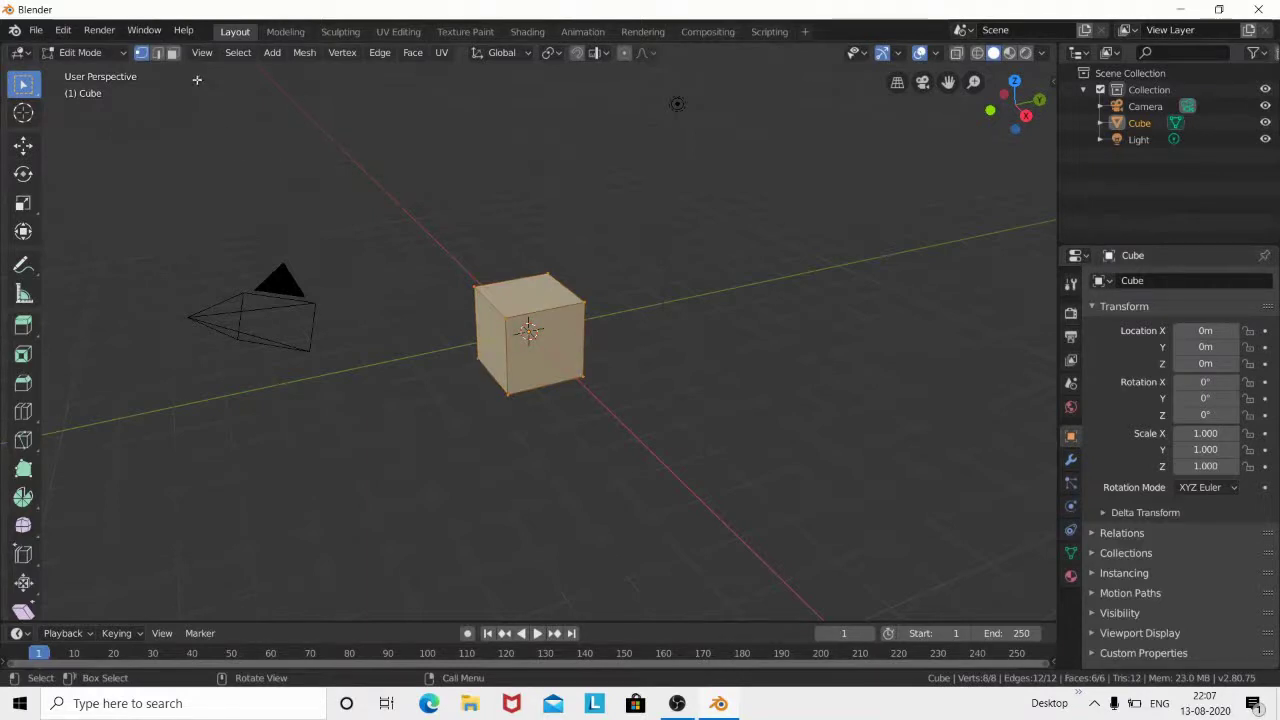
Step: Switch to Face select mode and frame the cube close up, looking down on its top
click(173, 55)
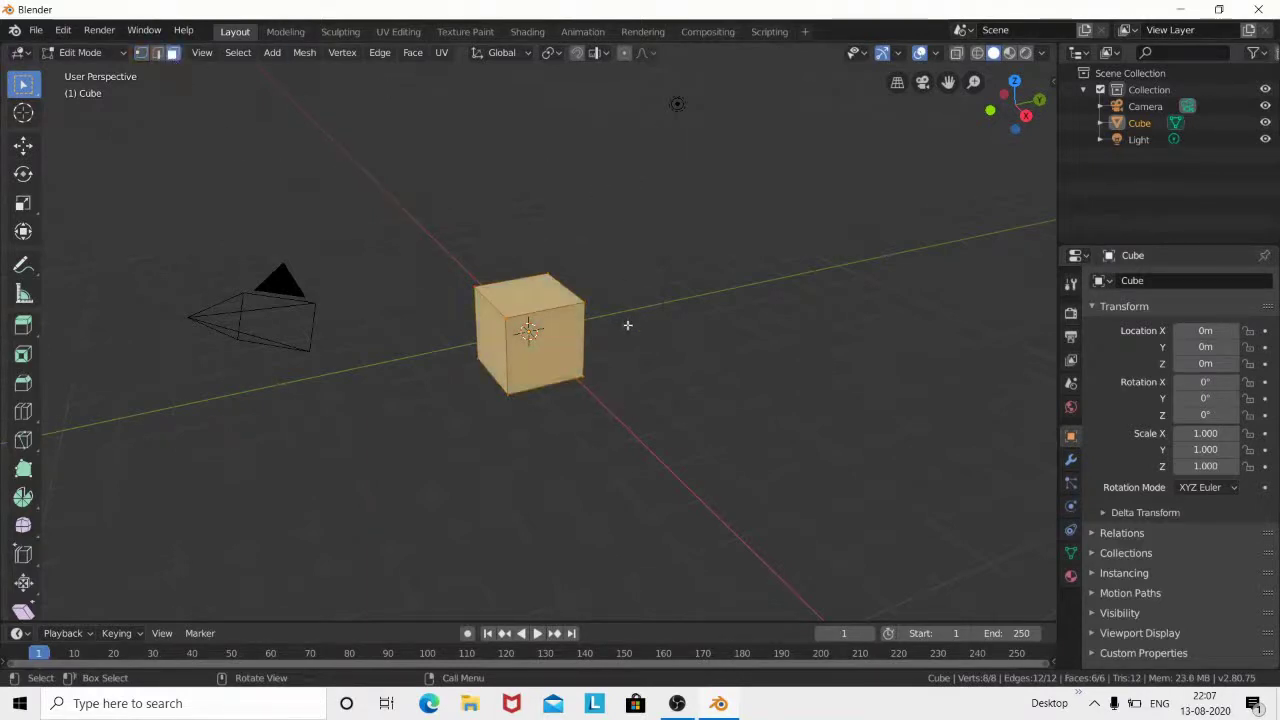
key(s)
middle_drag(676, 300, 666, 348)
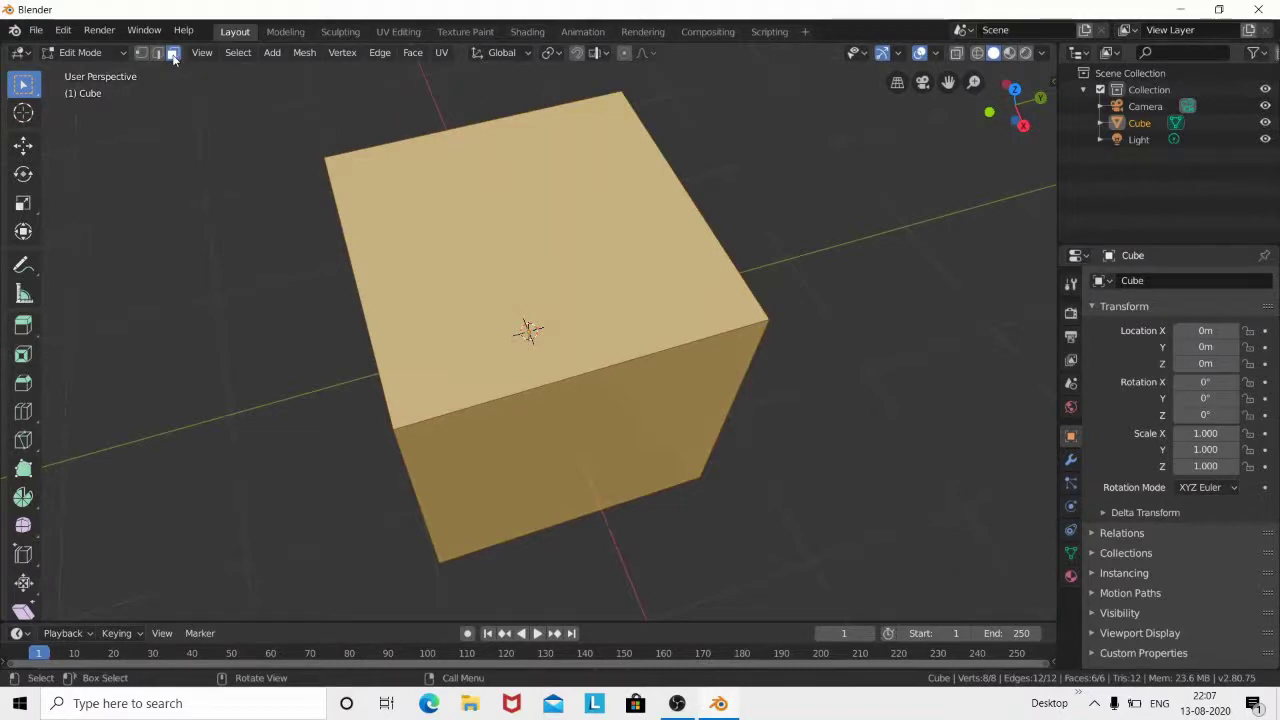
Step: Select the cube's top face by itself and orbit around the cube
click(501, 267)
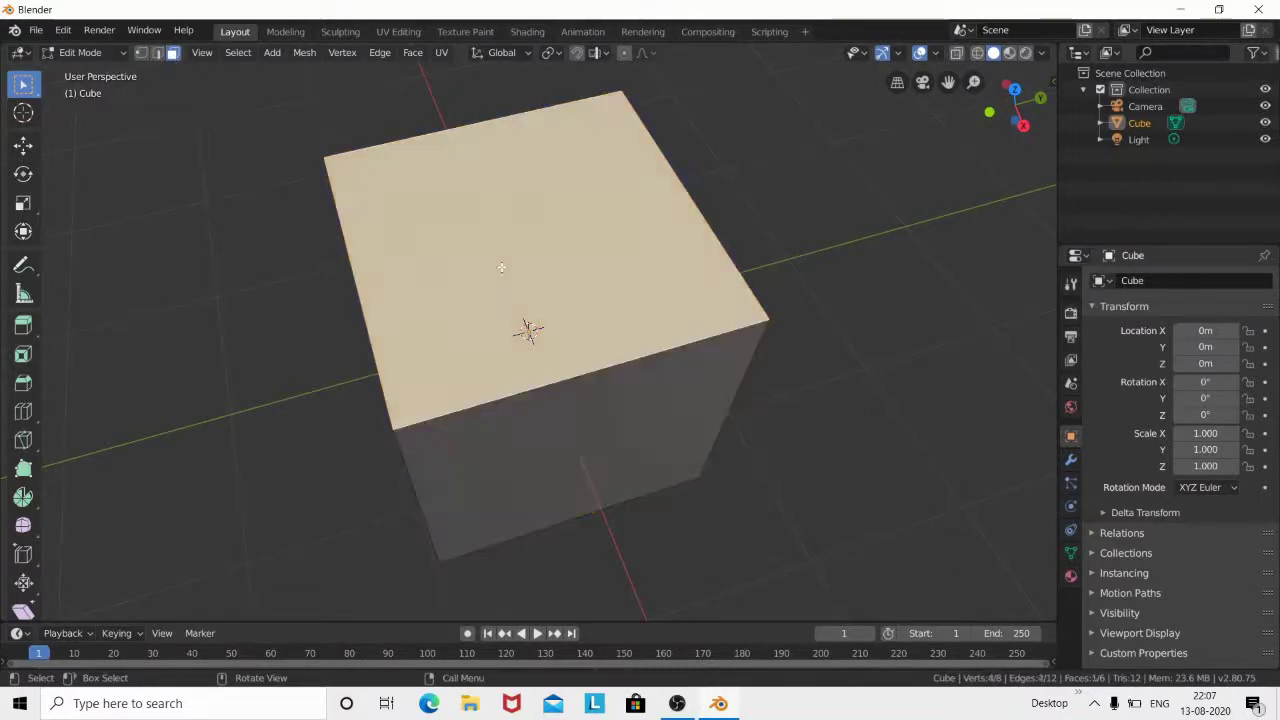
middle_drag(501, 267, 580, 316)
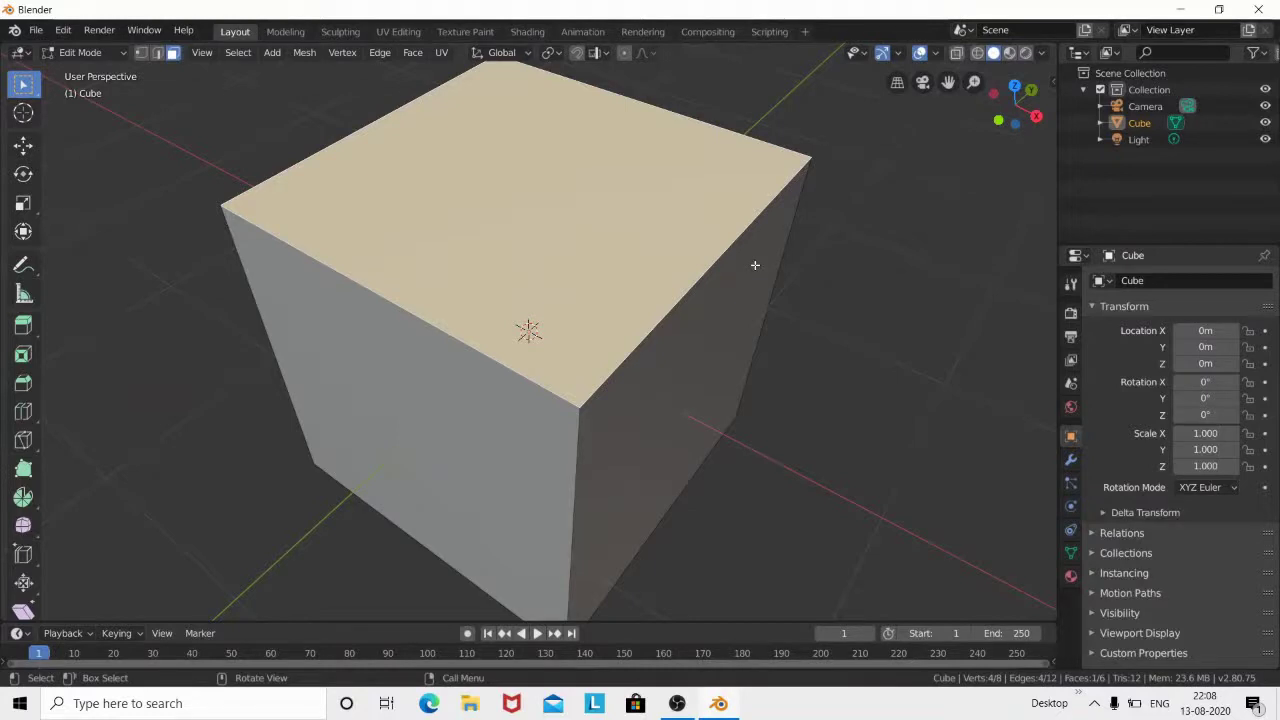
Step: Inset the cube's top face into a smaller inner square ringed by border faces
key(i)
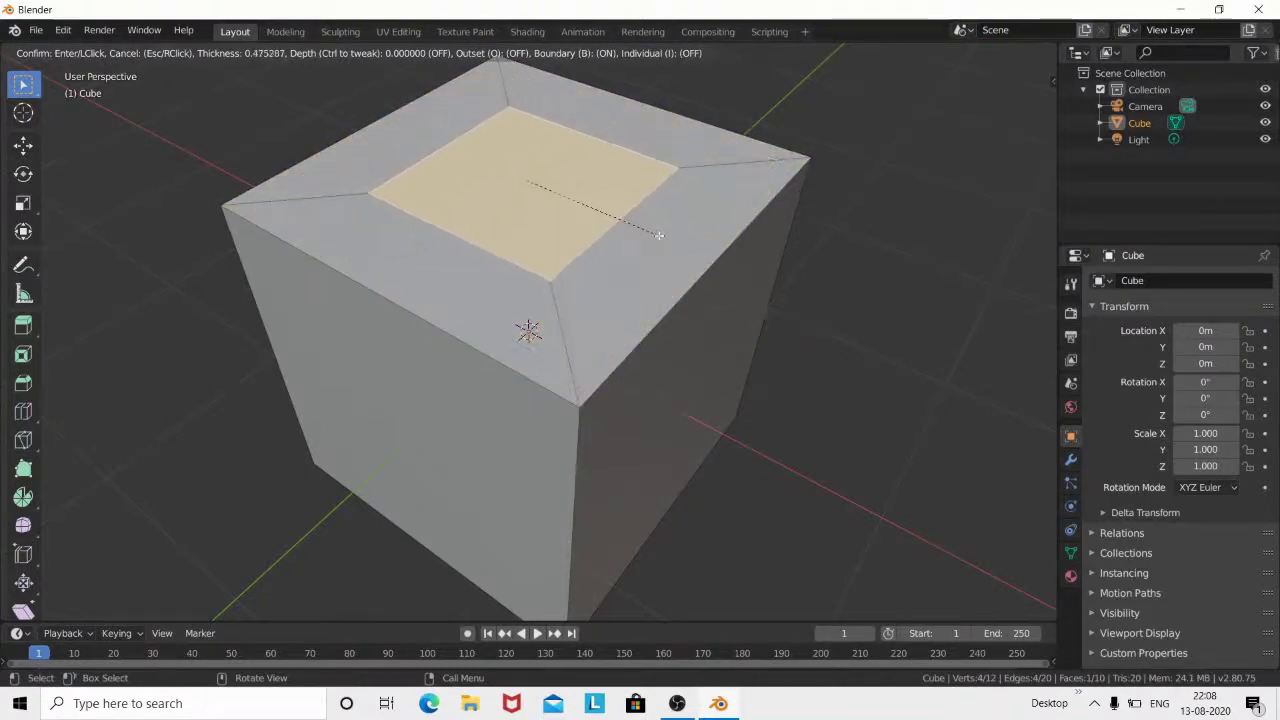
click(681, 256)
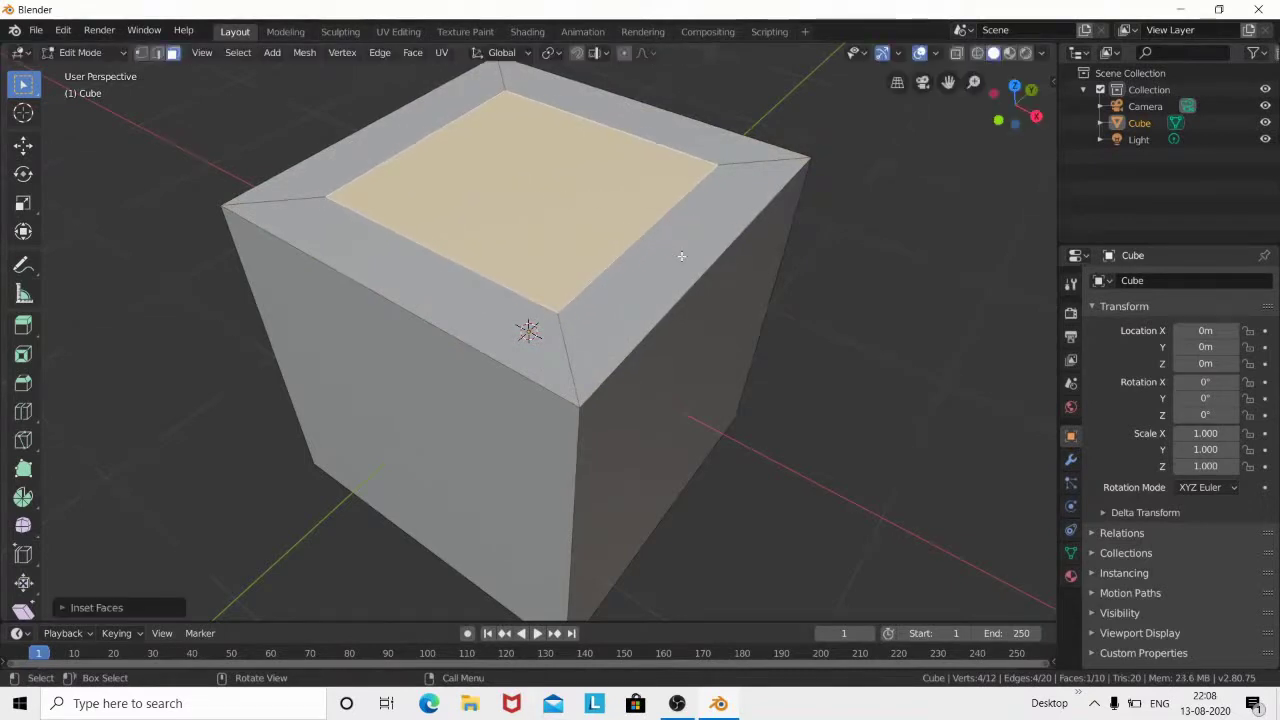
scroll(680, 257, down, 2)
mouse_move(671, 314)
middle_down()
mouse_move(595, 328)
mouse_move(629, 283)
mouse_move(738, 307)
middle_up()
scroll(648, 287, up, 2)
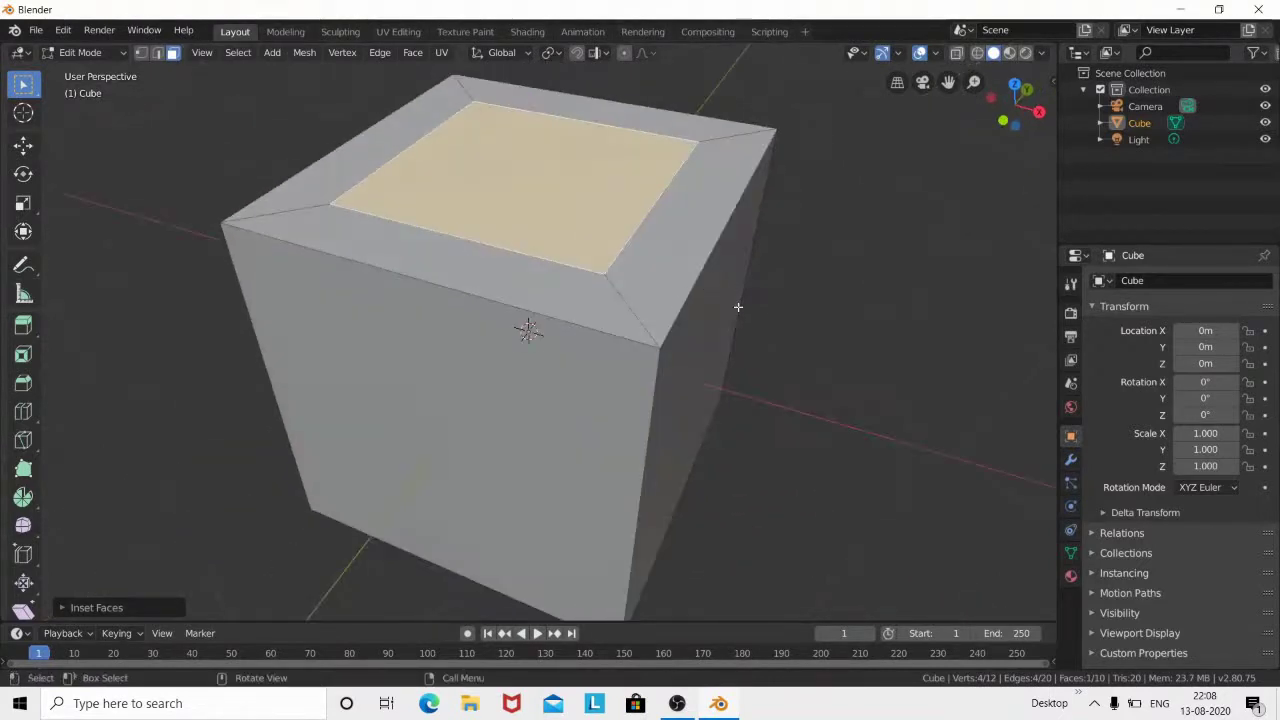
scroll(738, 307, down, 1)
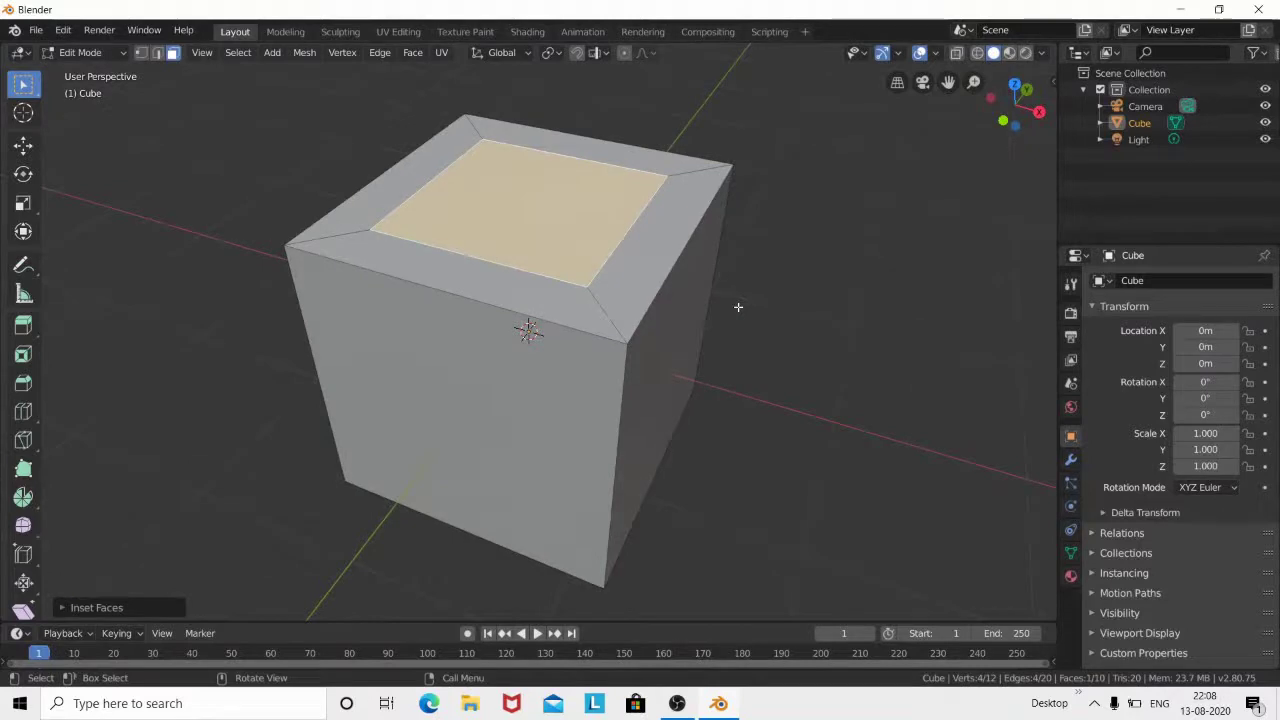
Step: Extrude the inset top square upward into a raised block, leaving the border as a ledge
key(e)
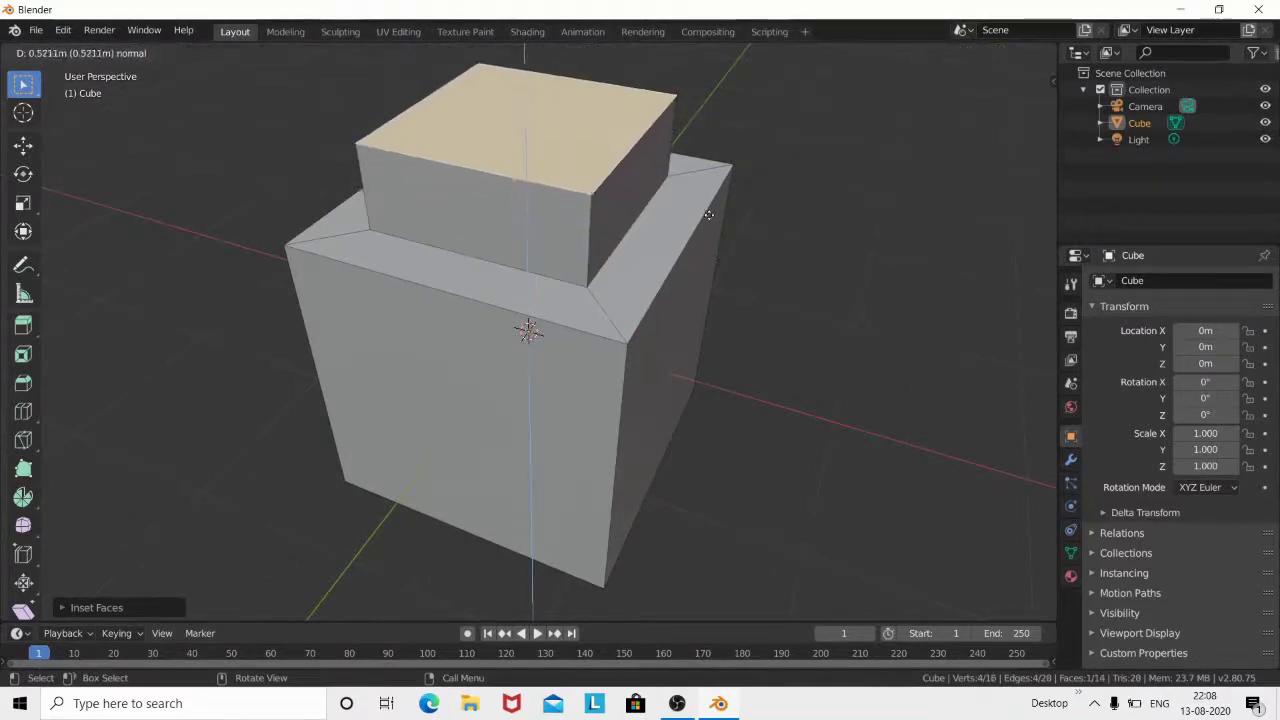
click(707, 211)
mouse_move(707, 211)
middle_down()
mouse_move(589, 409)
mouse_move(686, 357)
middle_up()
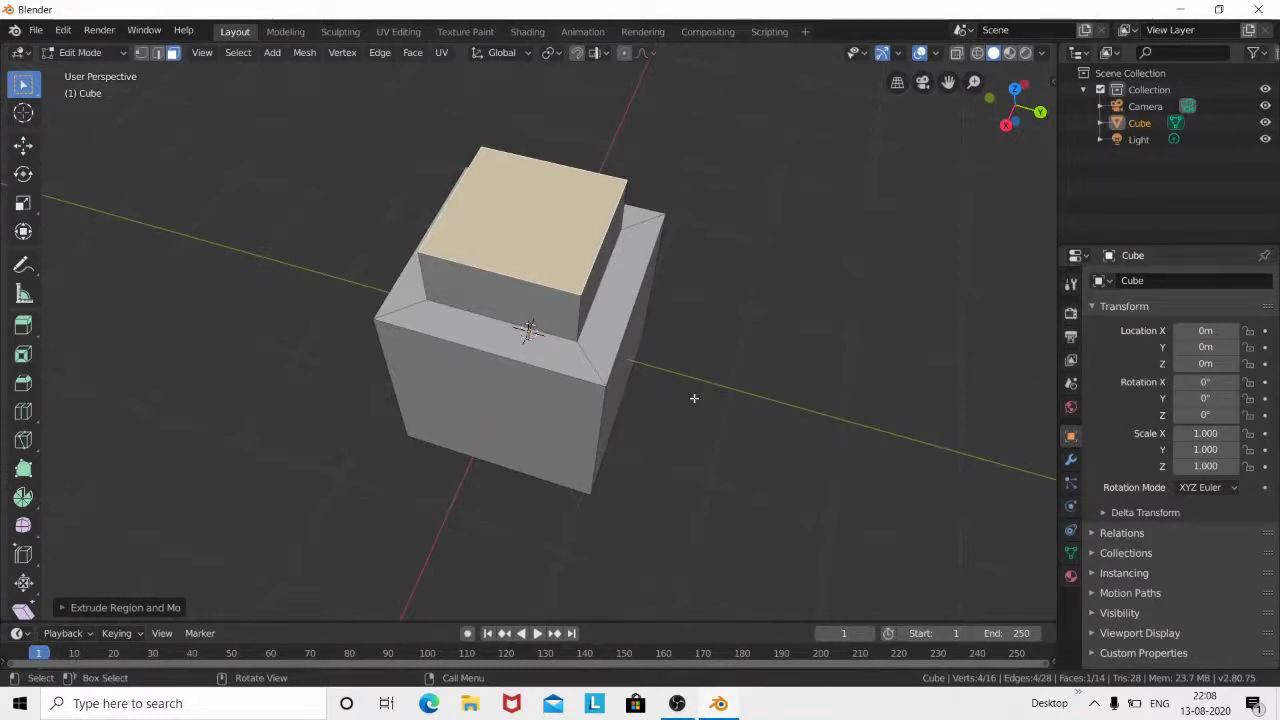
Step: Add a 0 m inset on the raised block's top face and expand the Inset Faces panel
key(i)
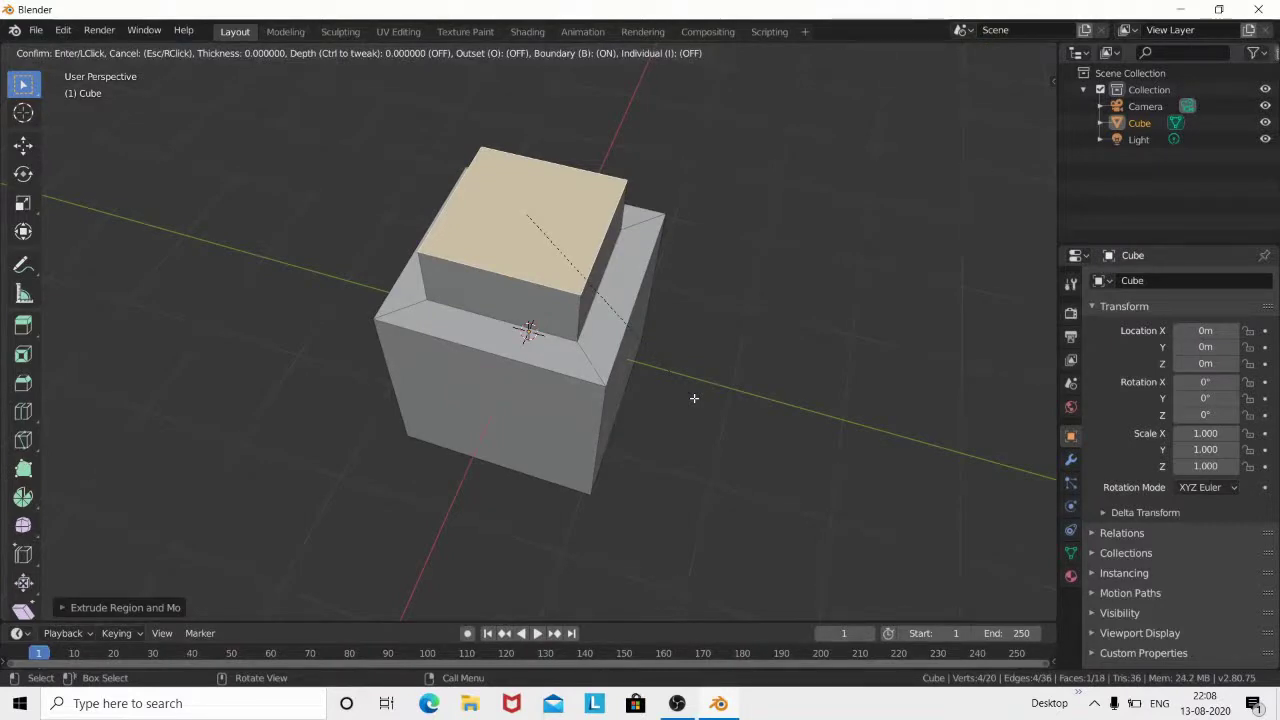
click(694, 398)
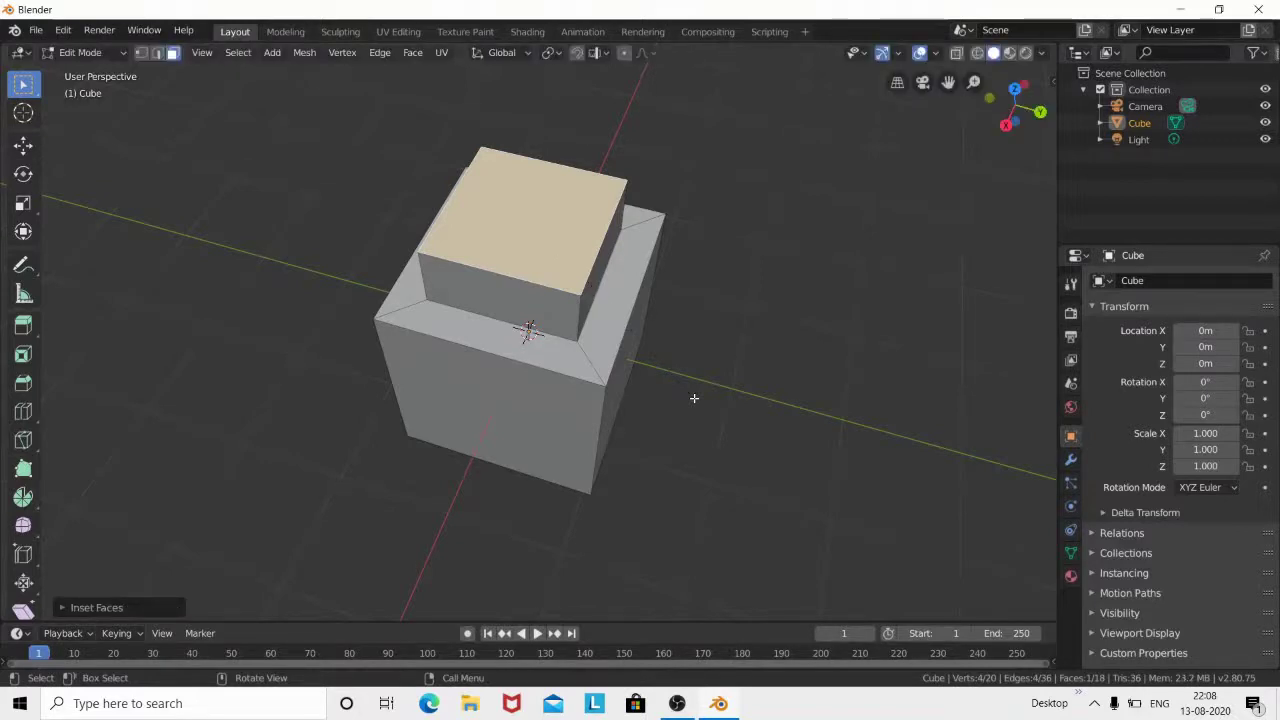
click(89, 607)
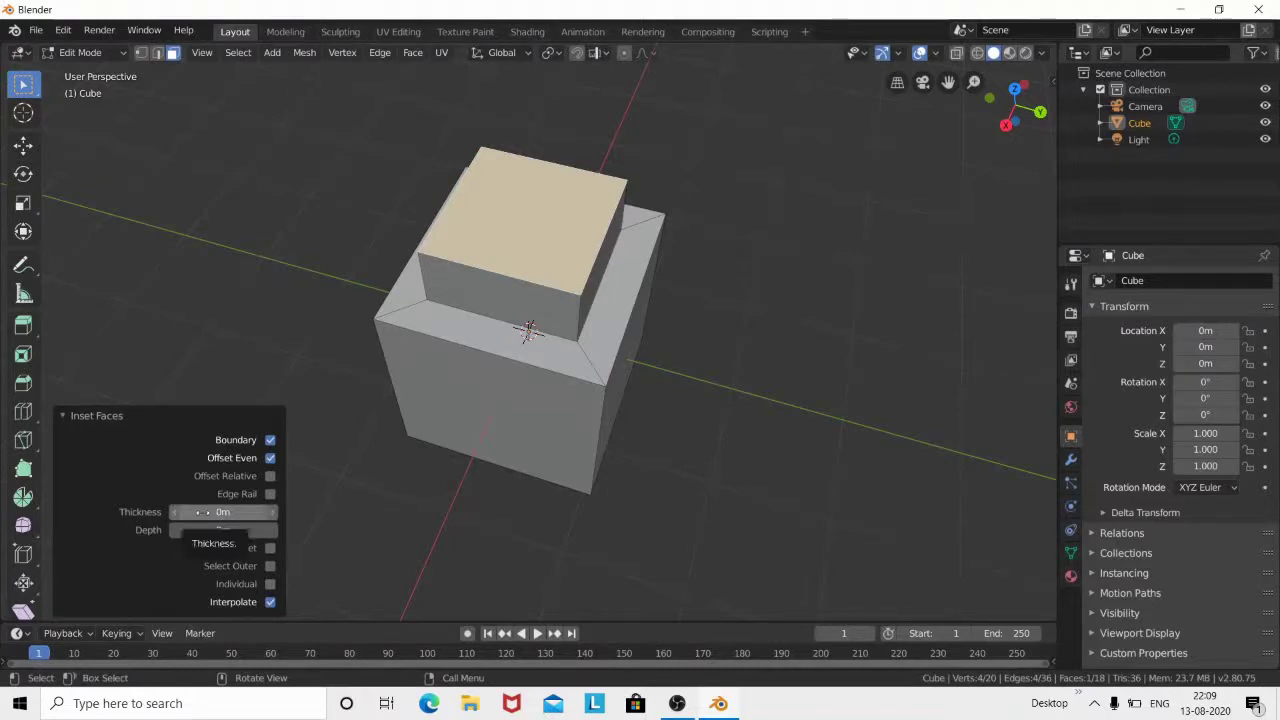
Step: Set the inset Thickness to 0.224 m and Depth to -0.166 m, sinking a tray into the block
drag(198, 512, 256, 512)
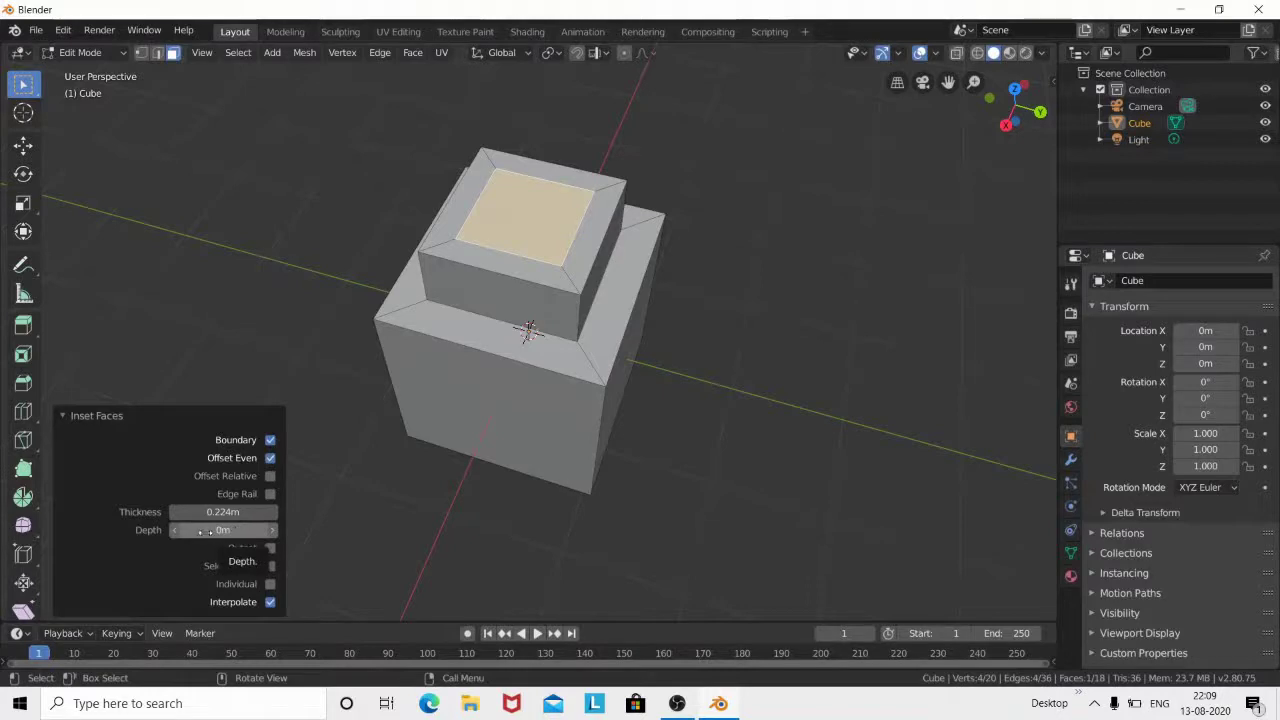
drag(201, 529, 262, 529)
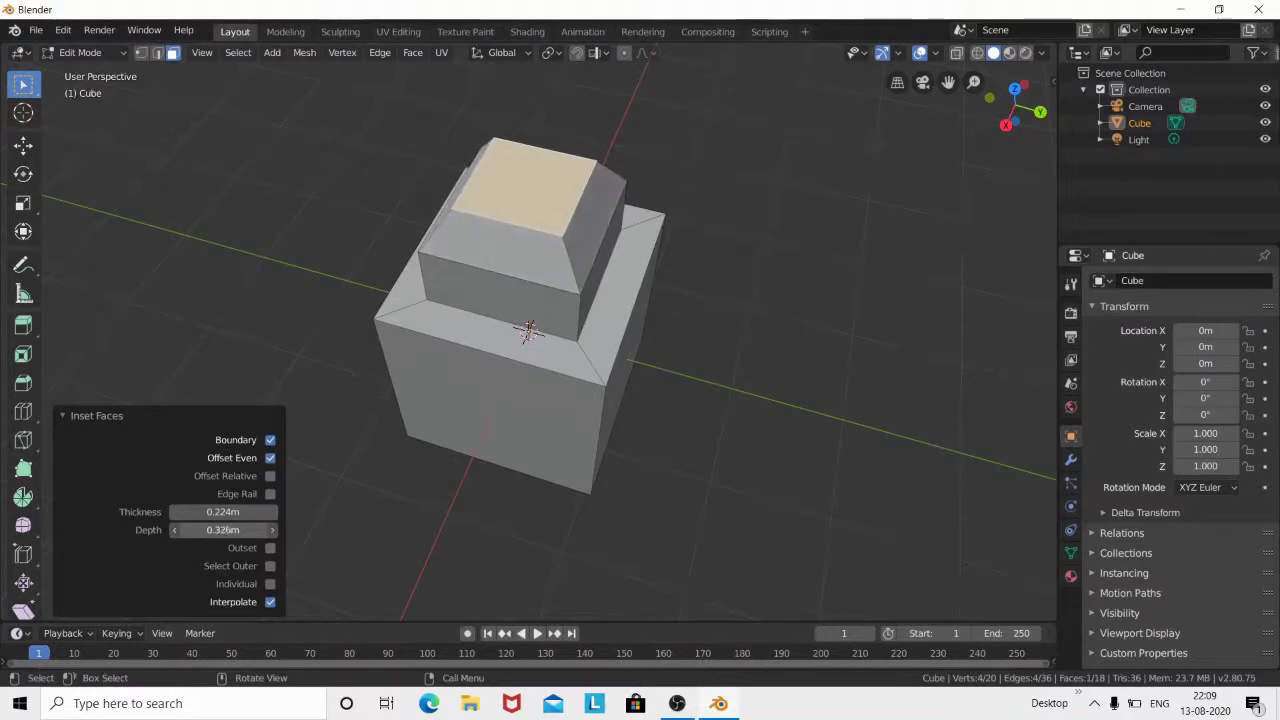
mouse_move(262, 529)
mouse_down()
mouse_move(160, 530)
mouse_move(252, 530)
mouse_up()
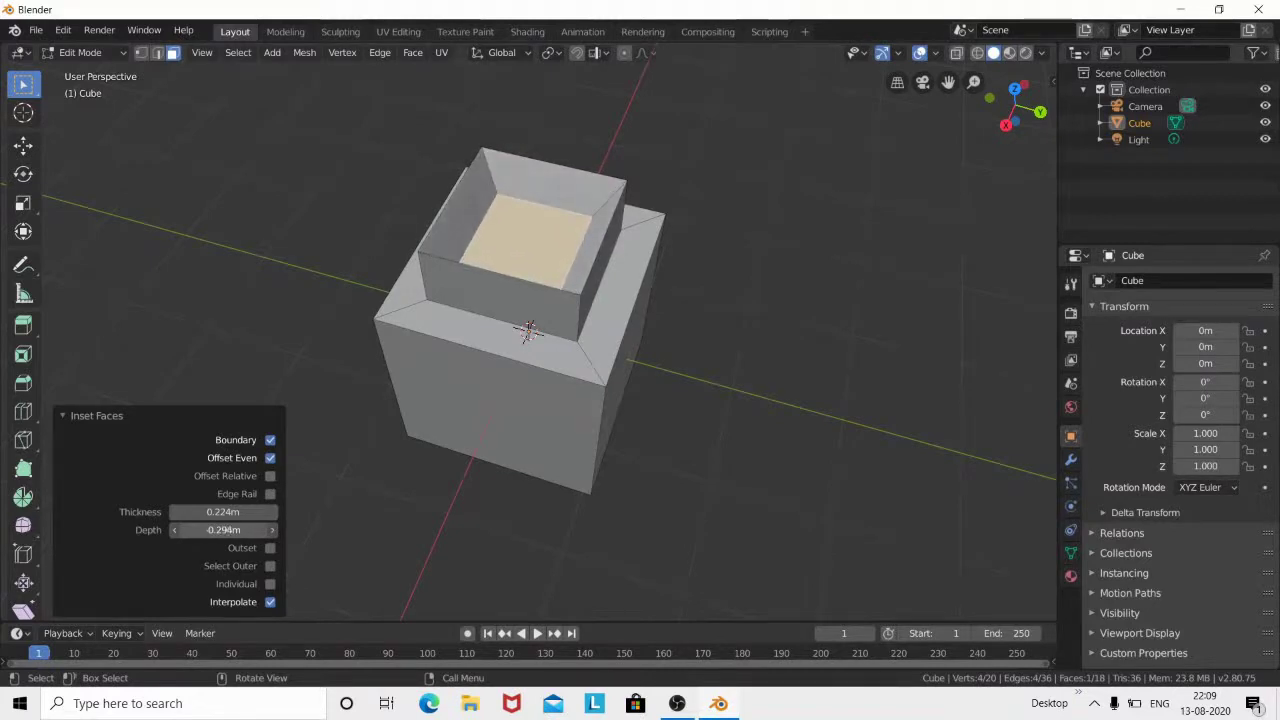
scroll(734, 443, up, 5)
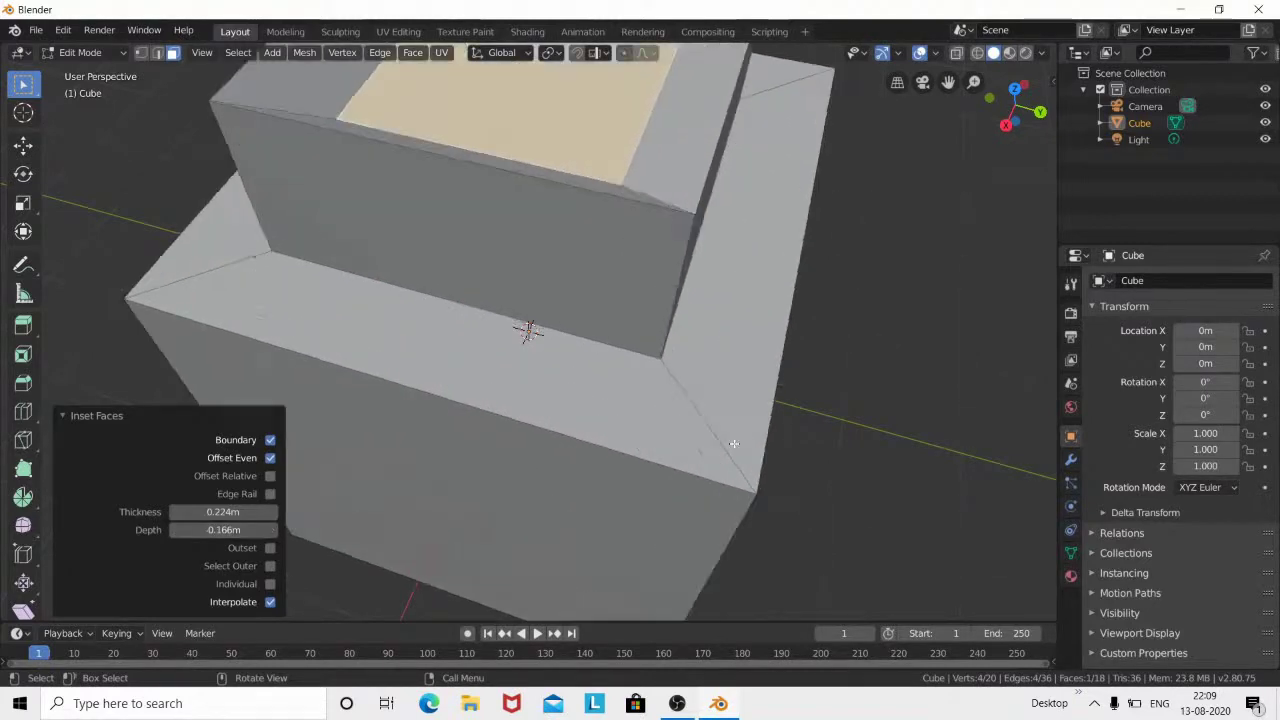
mouse_move(420, 334)
middle_down()
mouse_move(509, 457)
mouse_move(491, 503)
mouse_move(706, 403)
mouse_move(703, 449)
mouse_move(378, 536)
middle_up()
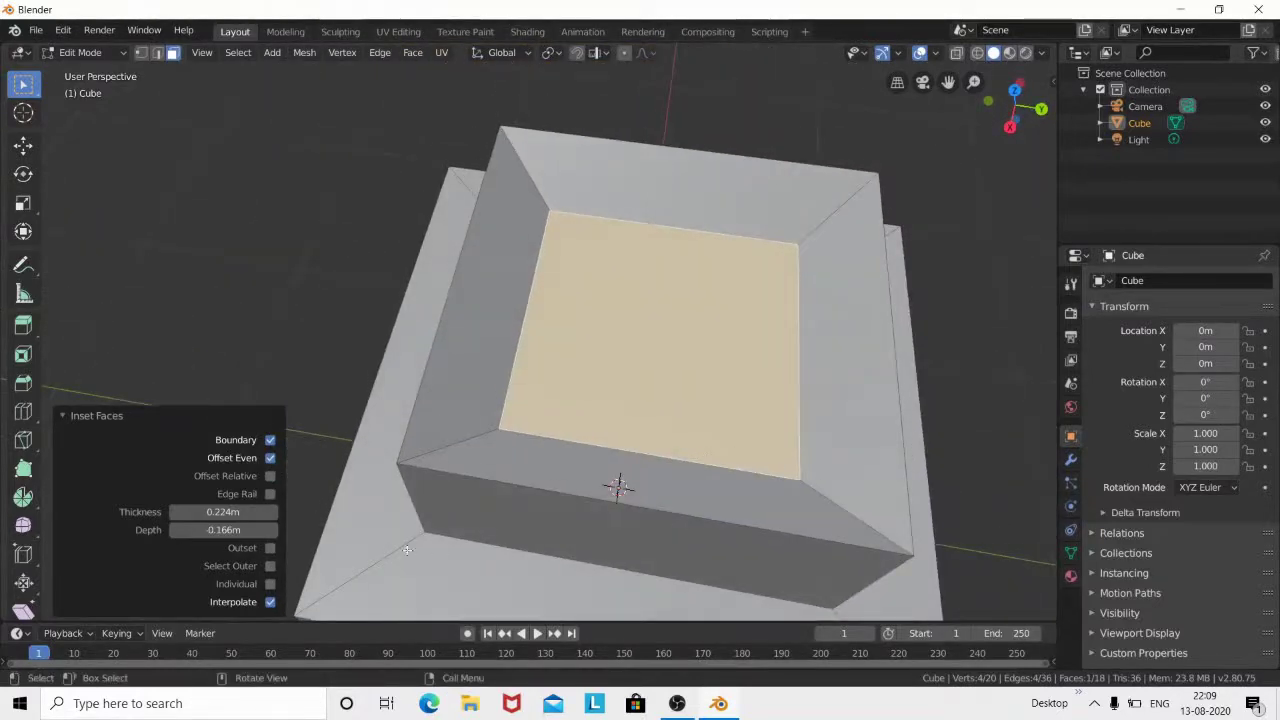
Step: Turn Offset Even off and Offset Relative on for the tray inset, comparing the resulting shapes
click(268, 457)
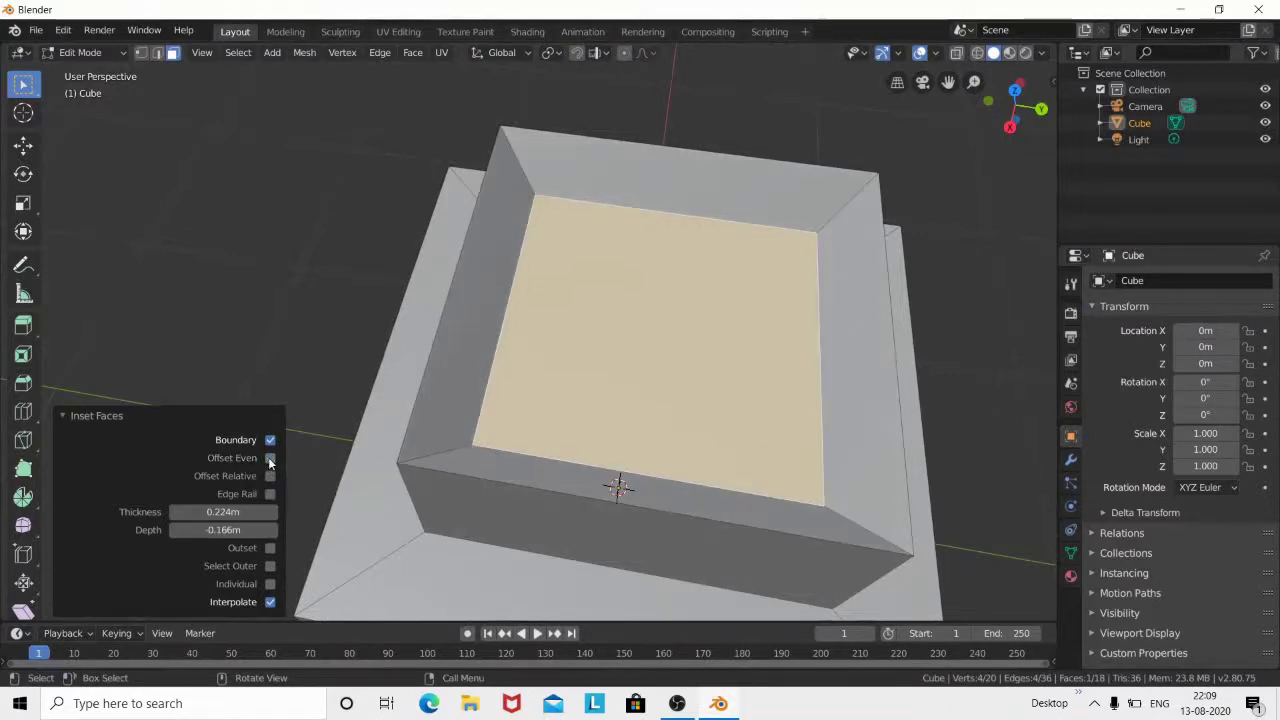
click(268, 457)
click(268, 457)
click(270, 458)
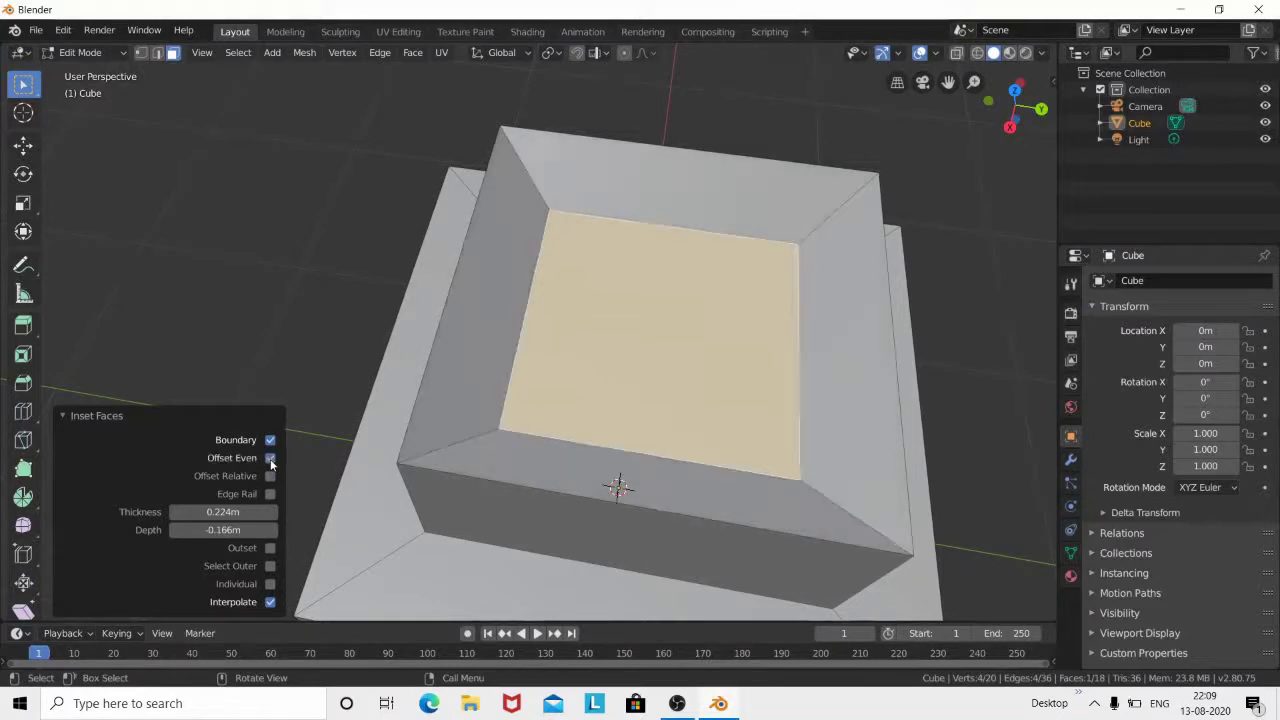
click(270, 458)
click(270, 458)
click(270, 458)
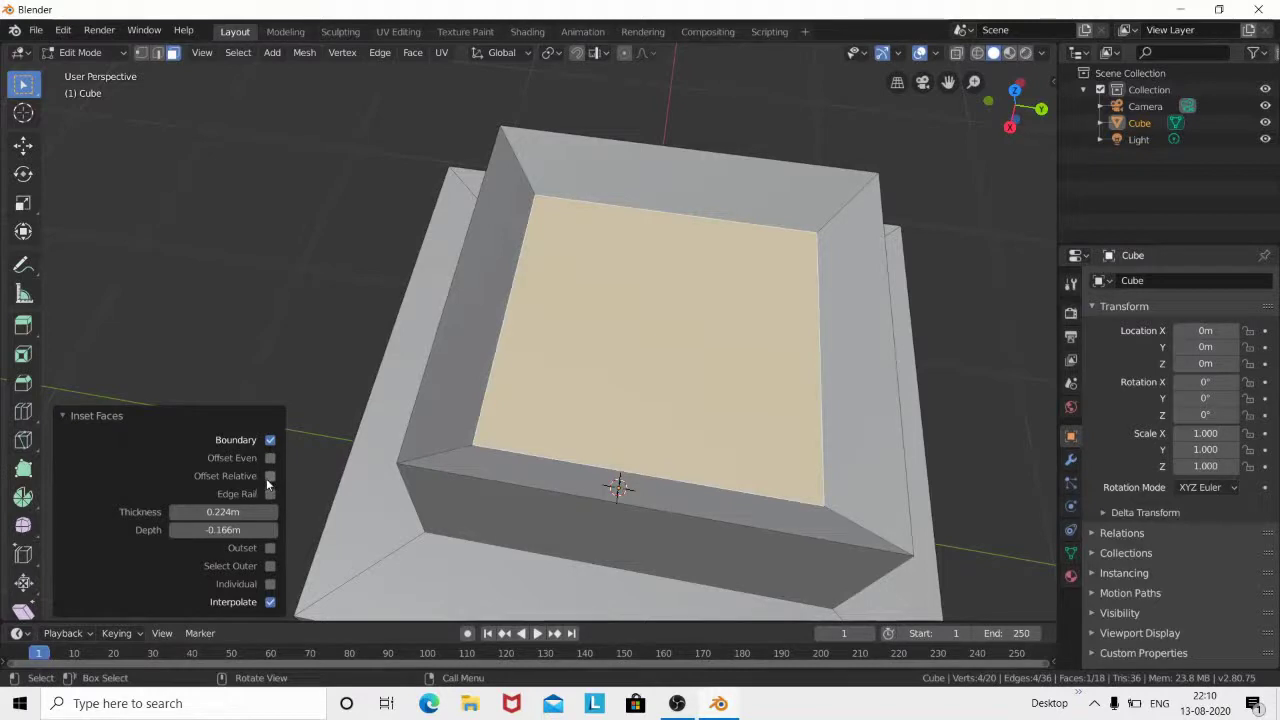
click(269, 476)
click(269, 476)
click(269, 476)
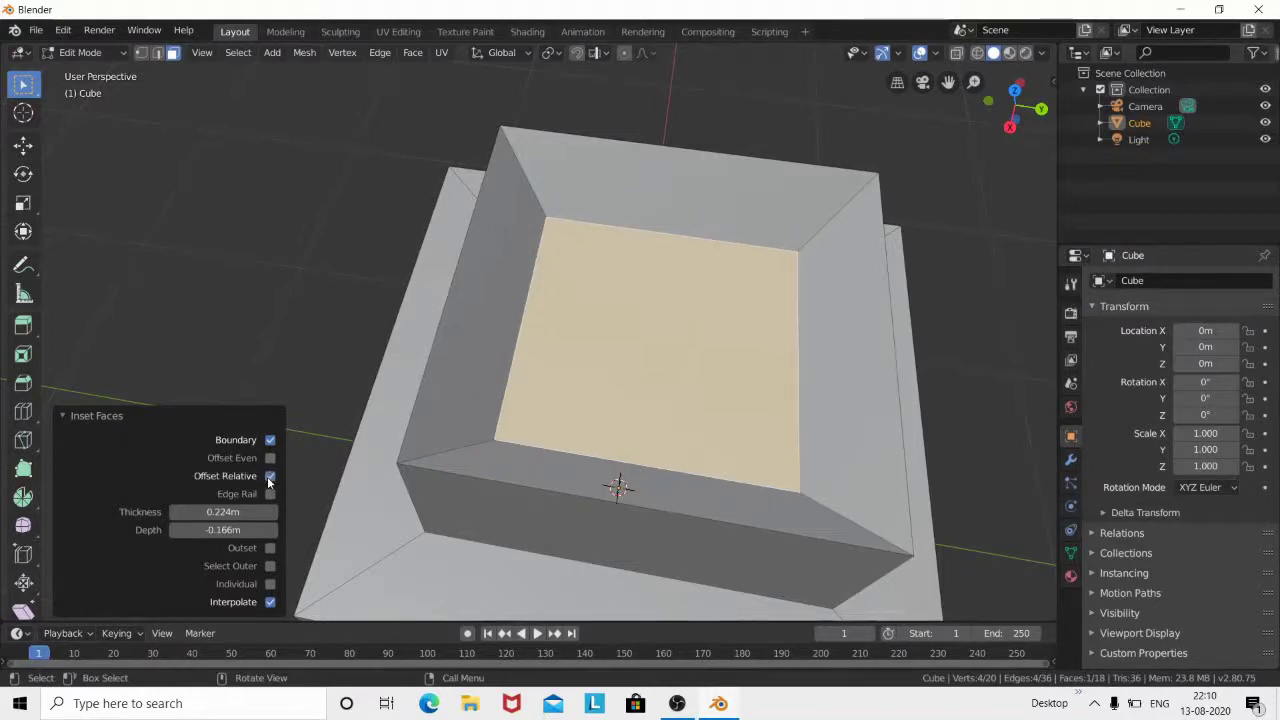
mouse_move(610, 450)
middle_down()
mouse_move(634, 371)
mouse_move(606, 386)
middle_up()
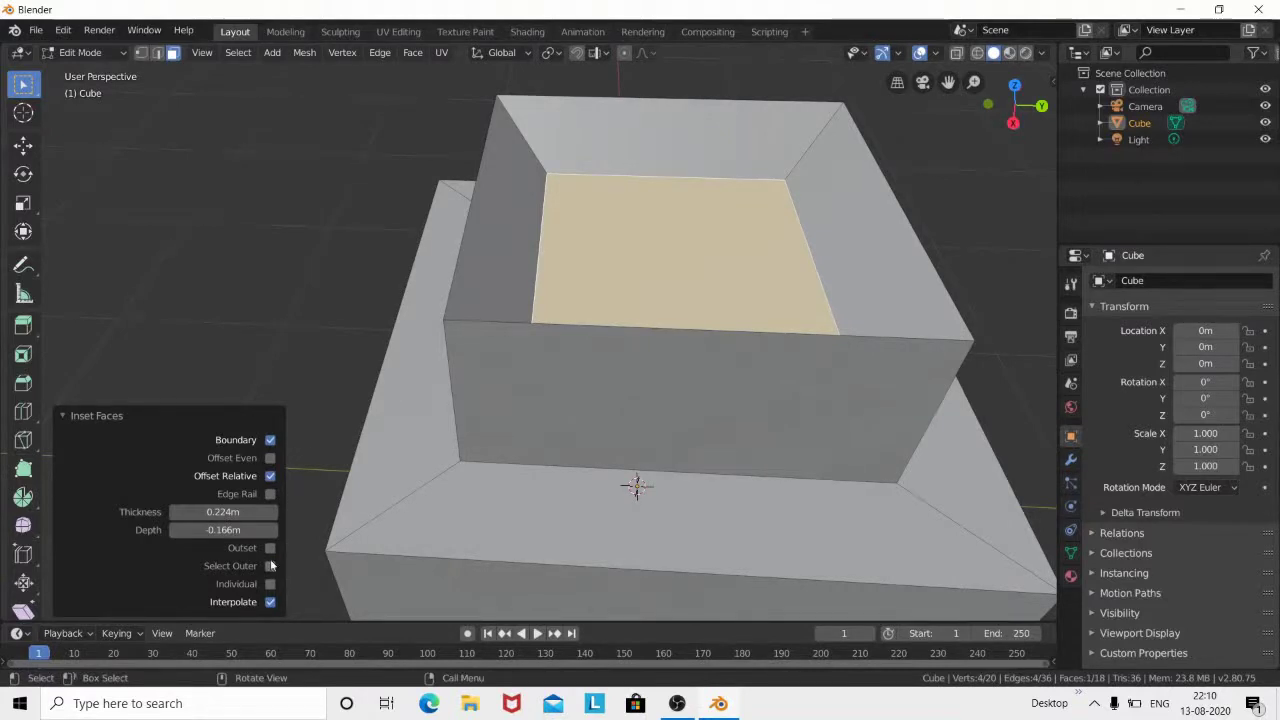
Step: Compare the inset with Outset on and off, leaving Outset unchecked so the top stays recessed
click(269, 549)
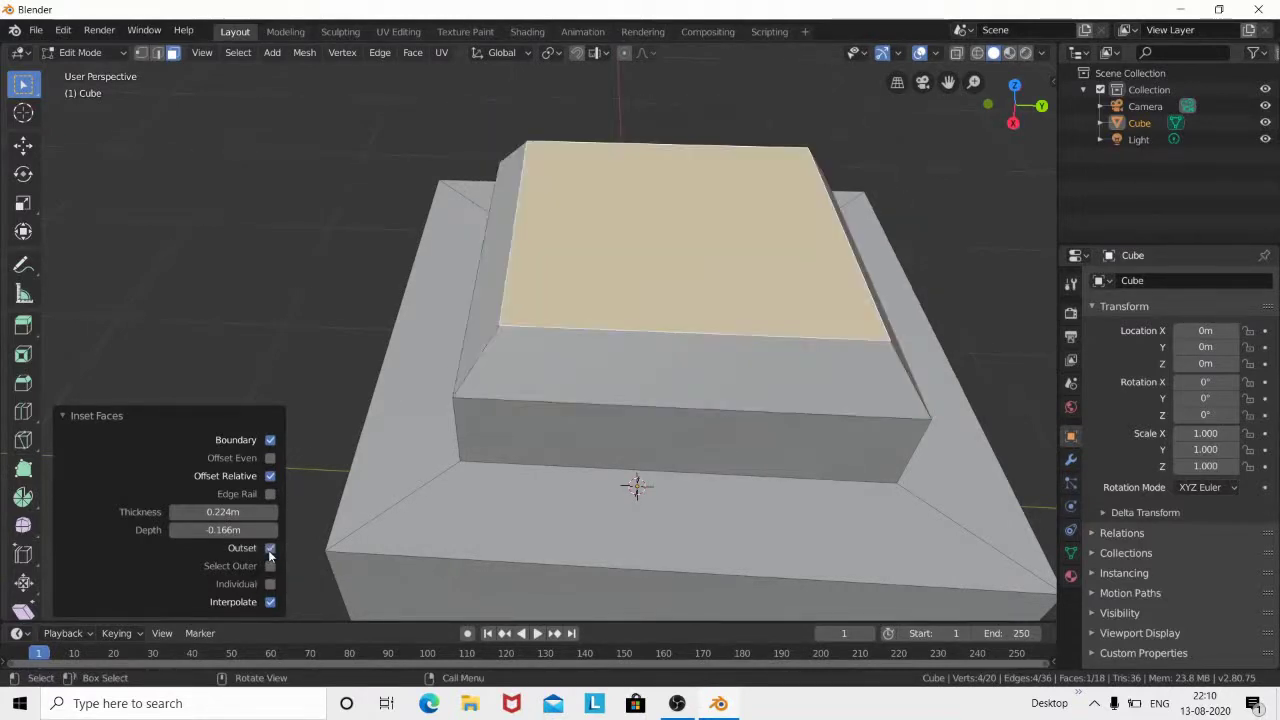
click(269, 549)
click(269, 549)
click(269, 549)
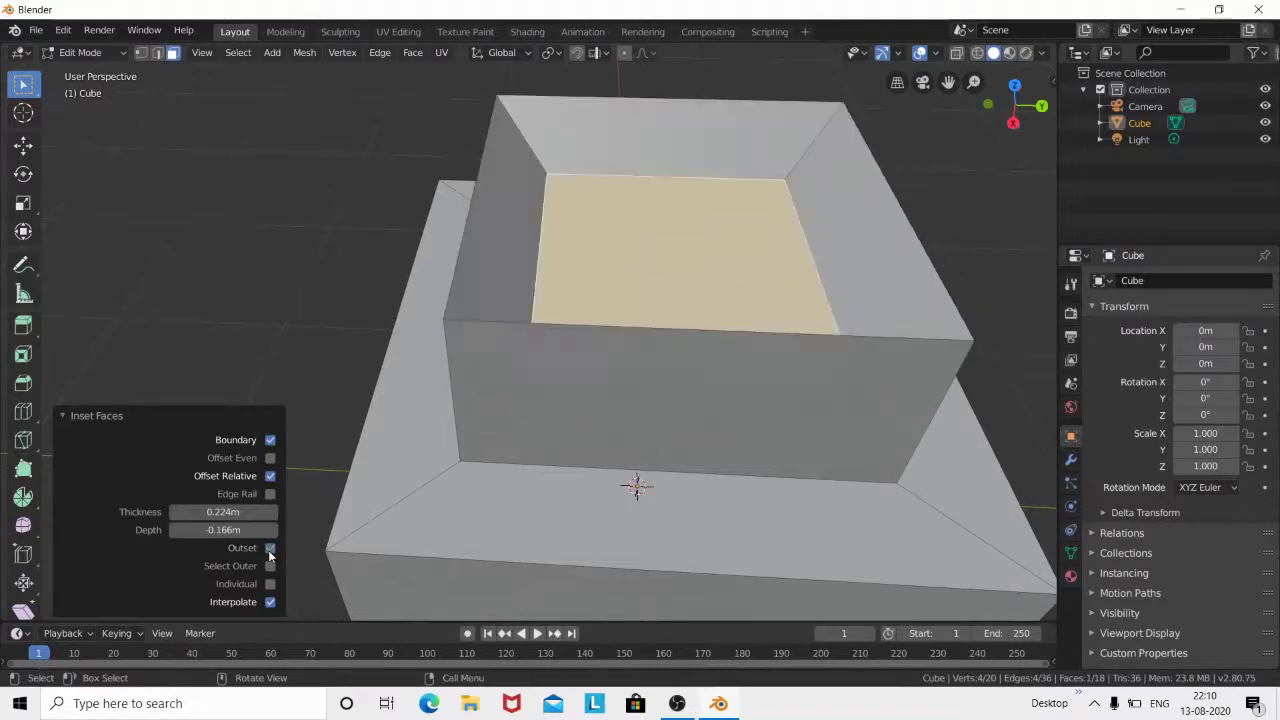
click(269, 549)
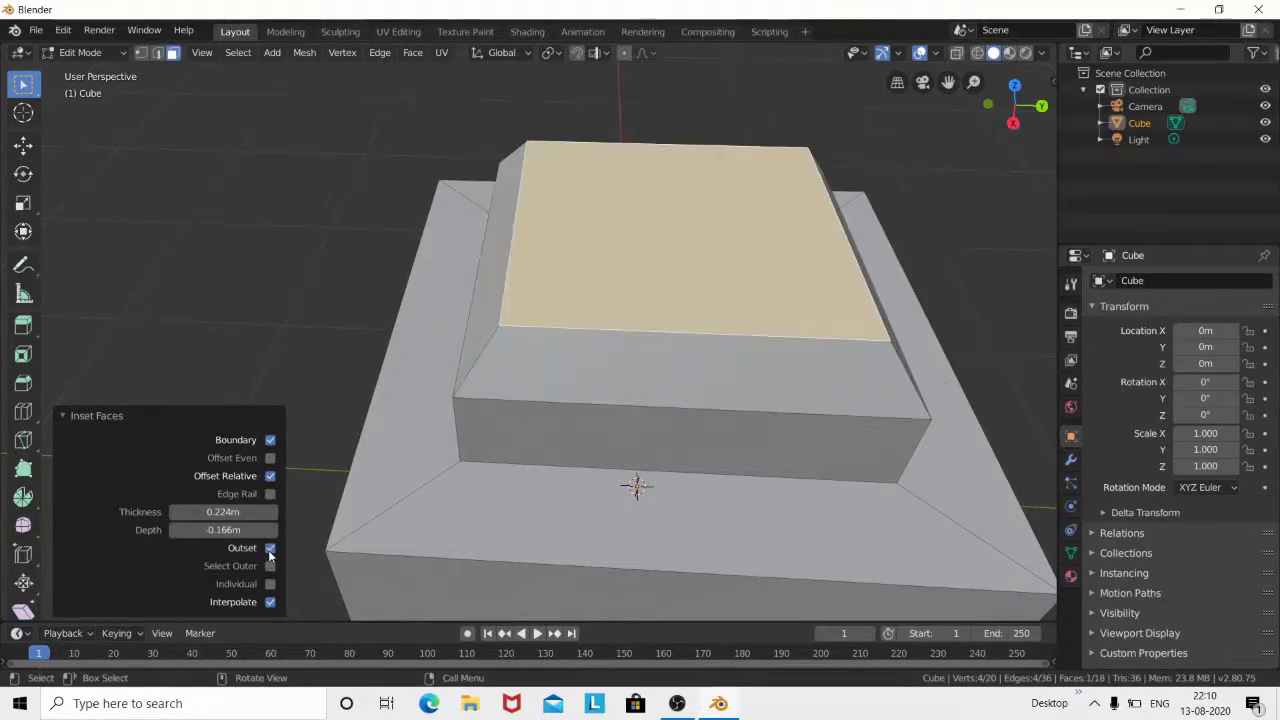
click(269, 549)
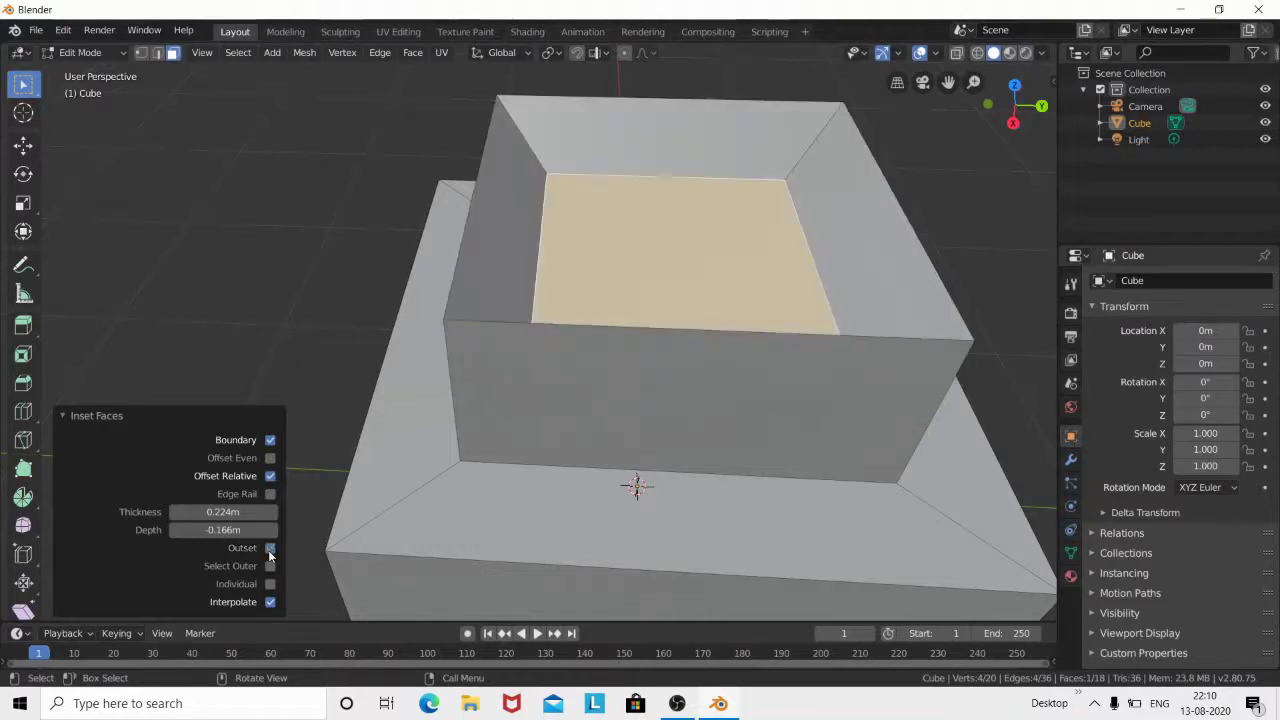
click(269, 549)
click(269, 549)
click(269, 549)
click(269, 549)
click(269, 549)
click(269, 549)
click(269, 549)
click(269, 549)
mouse_move(539, 232)
middle_down()
mouse_move(534, 263)
mouse_move(574, 209)
middle_up()
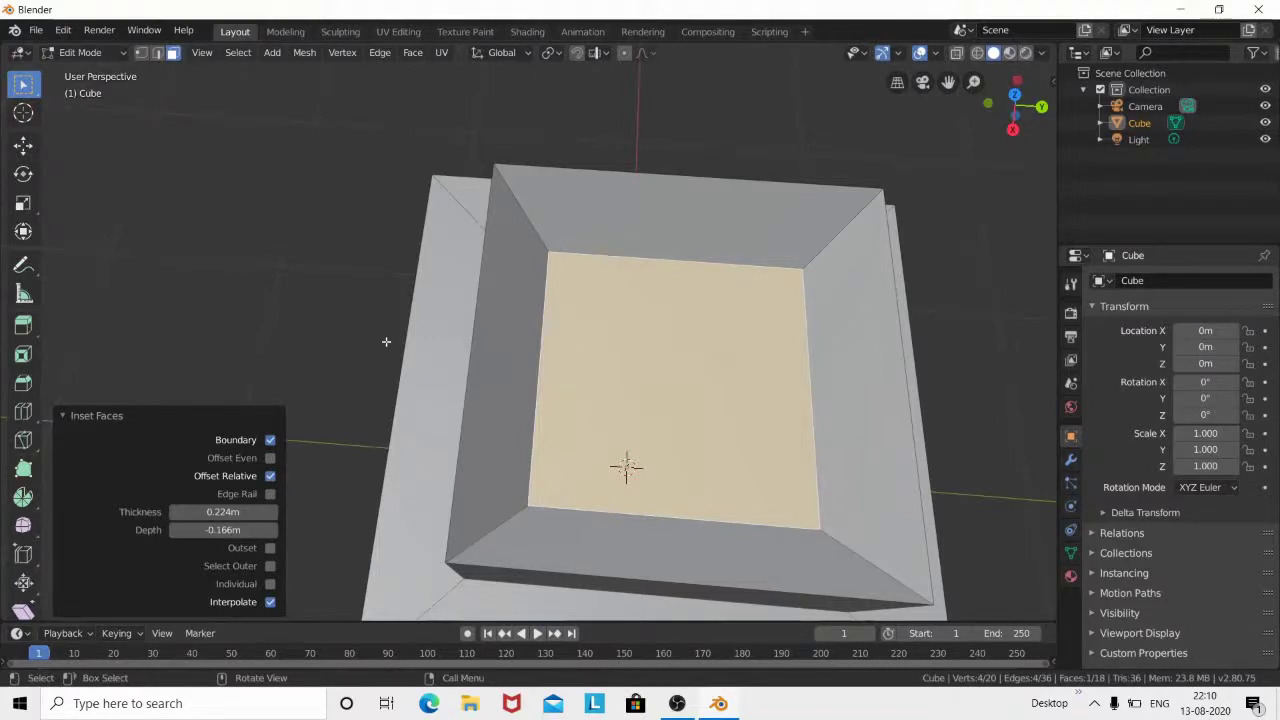
Step: Enable Select Outer on the tray inset after testing Outset, leaving the border rim faces selected
middle_drag(386, 341, 412, 295)
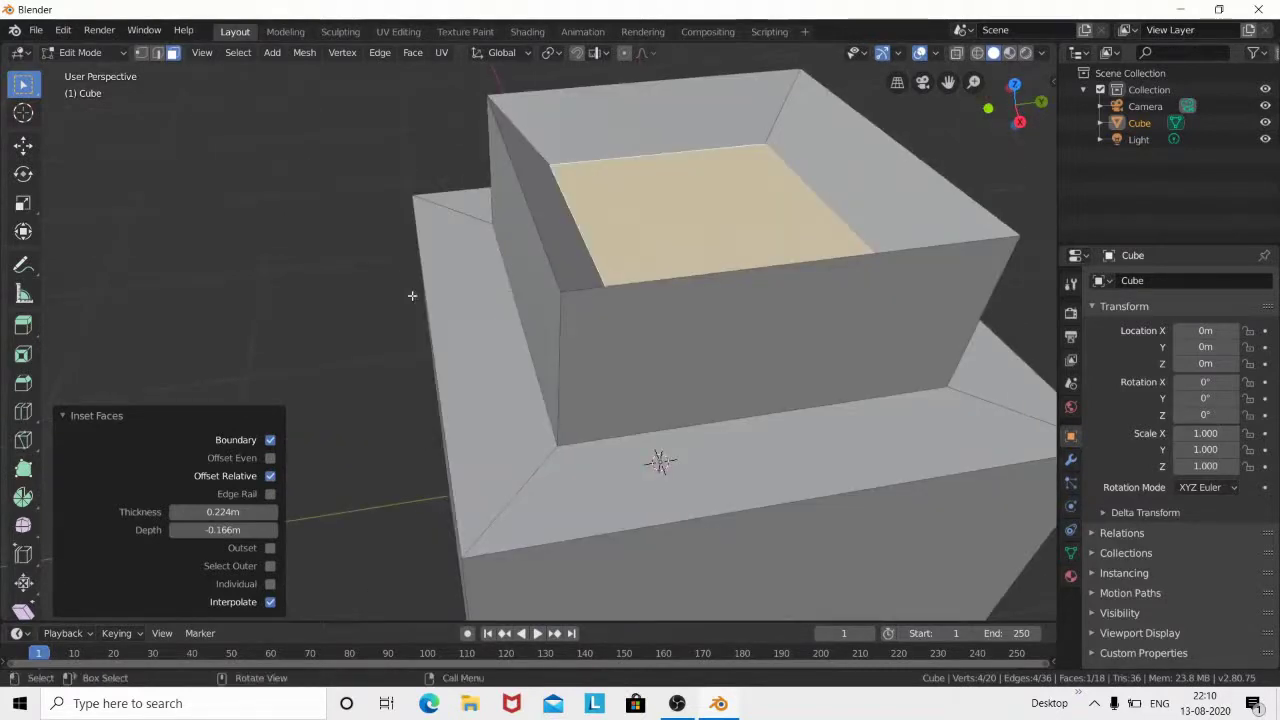
click(270, 567)
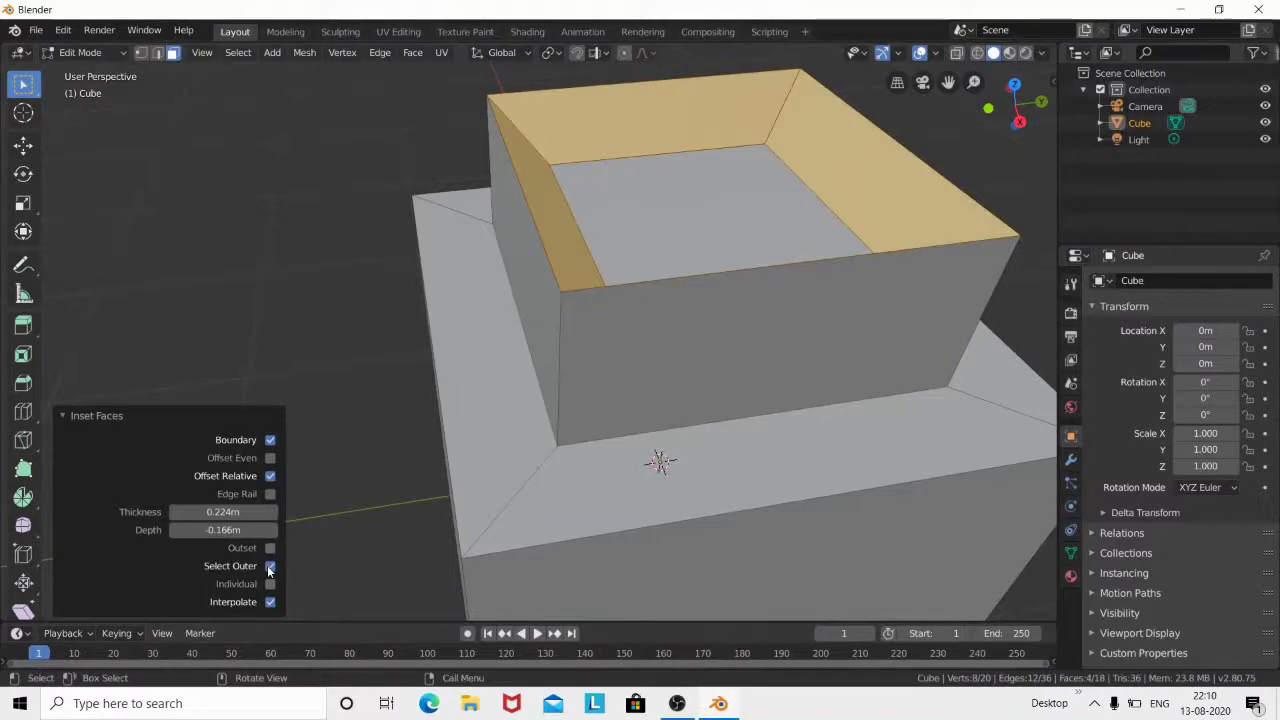
click(270, 548)
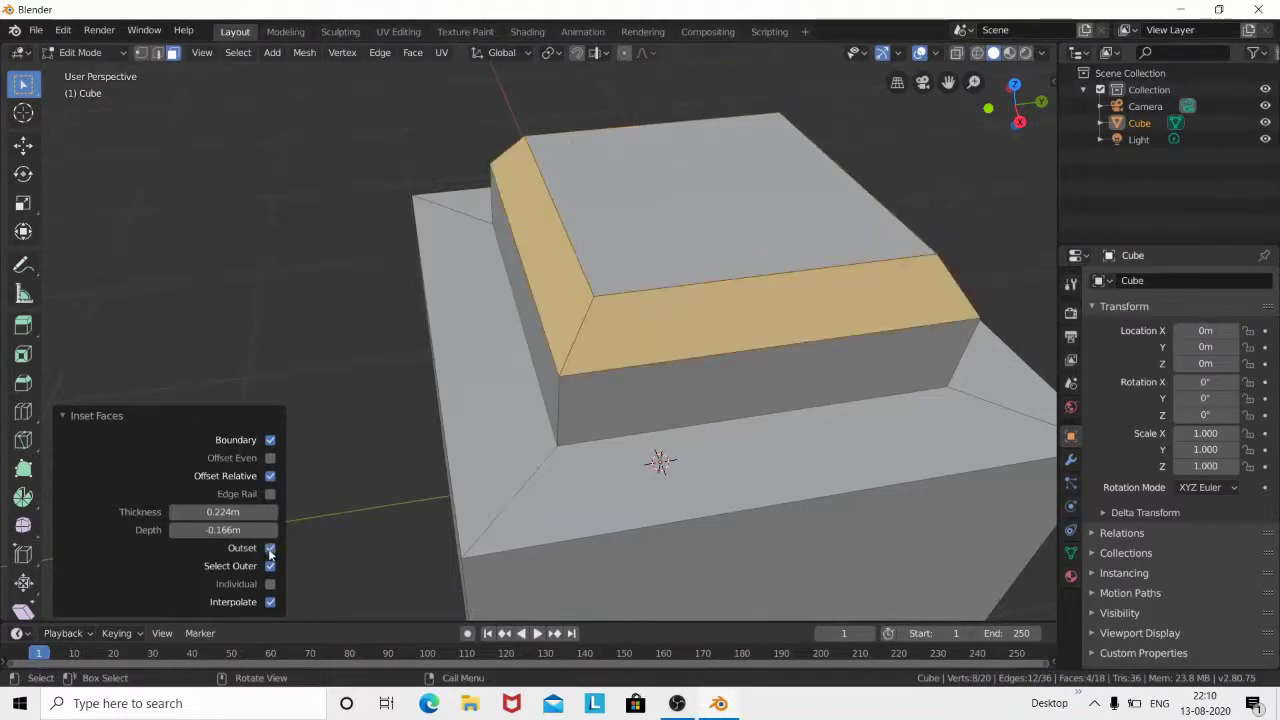
click(270, 548)
click(270, 567)
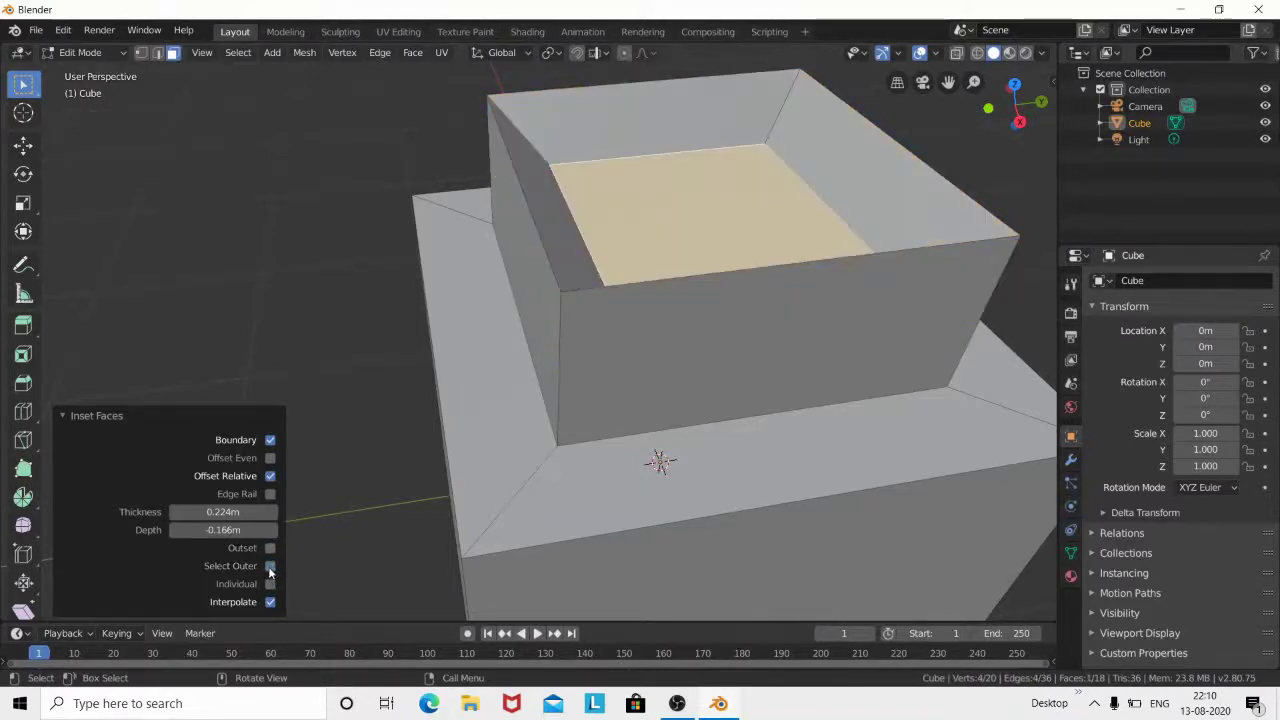
click(270, 567)
click(270, 567)
click(270, 567)
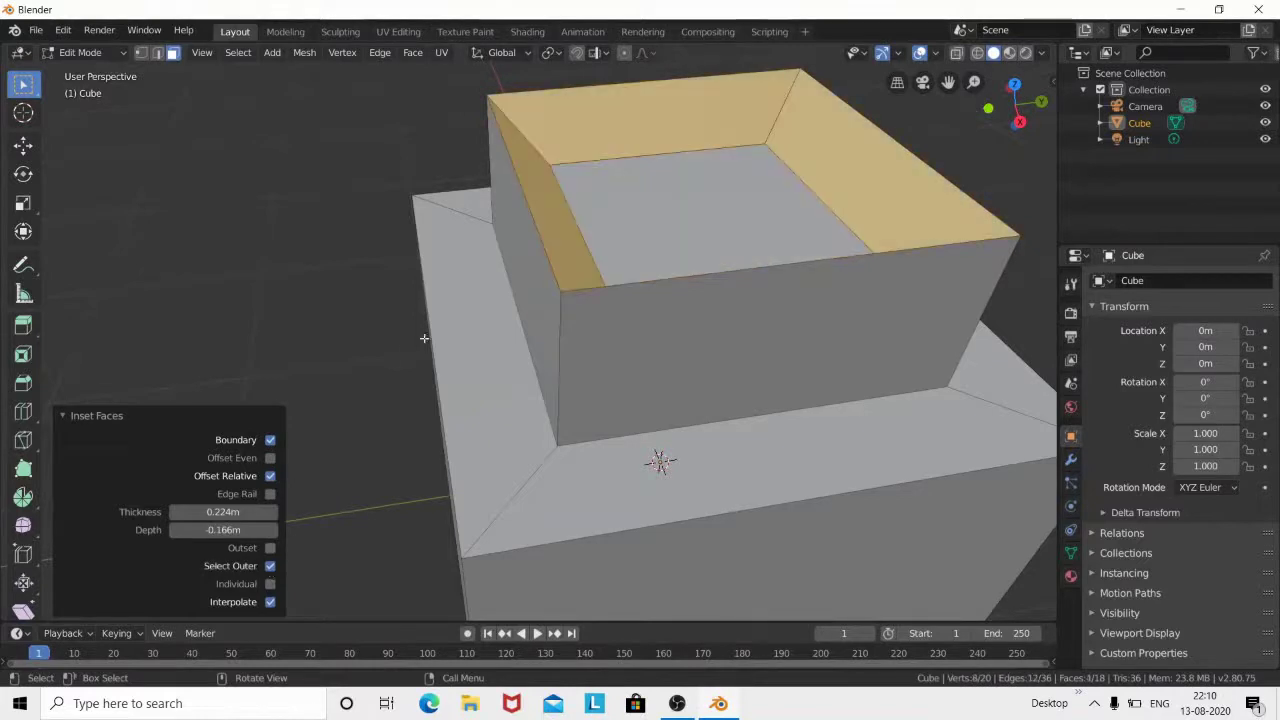
middle_drag(481, 307, 466, 357)
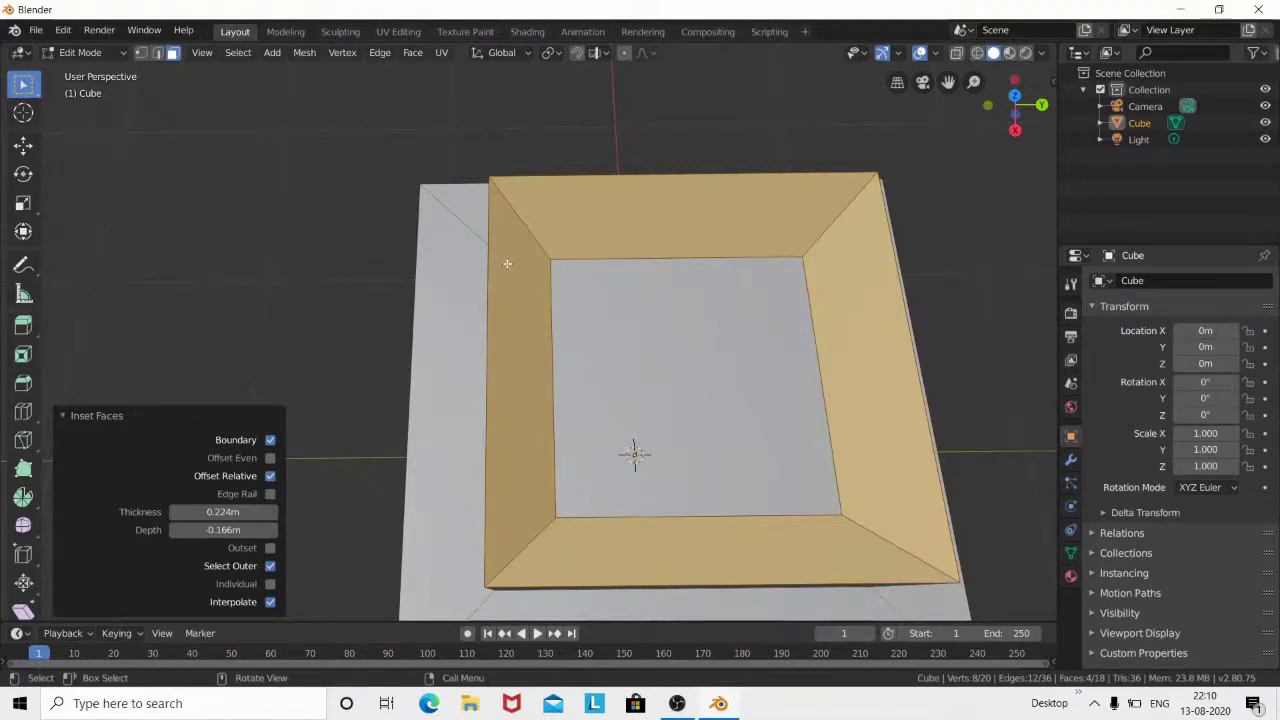
Step: Inset the tray's rim faces again at 0.1123m thickness
key(i)
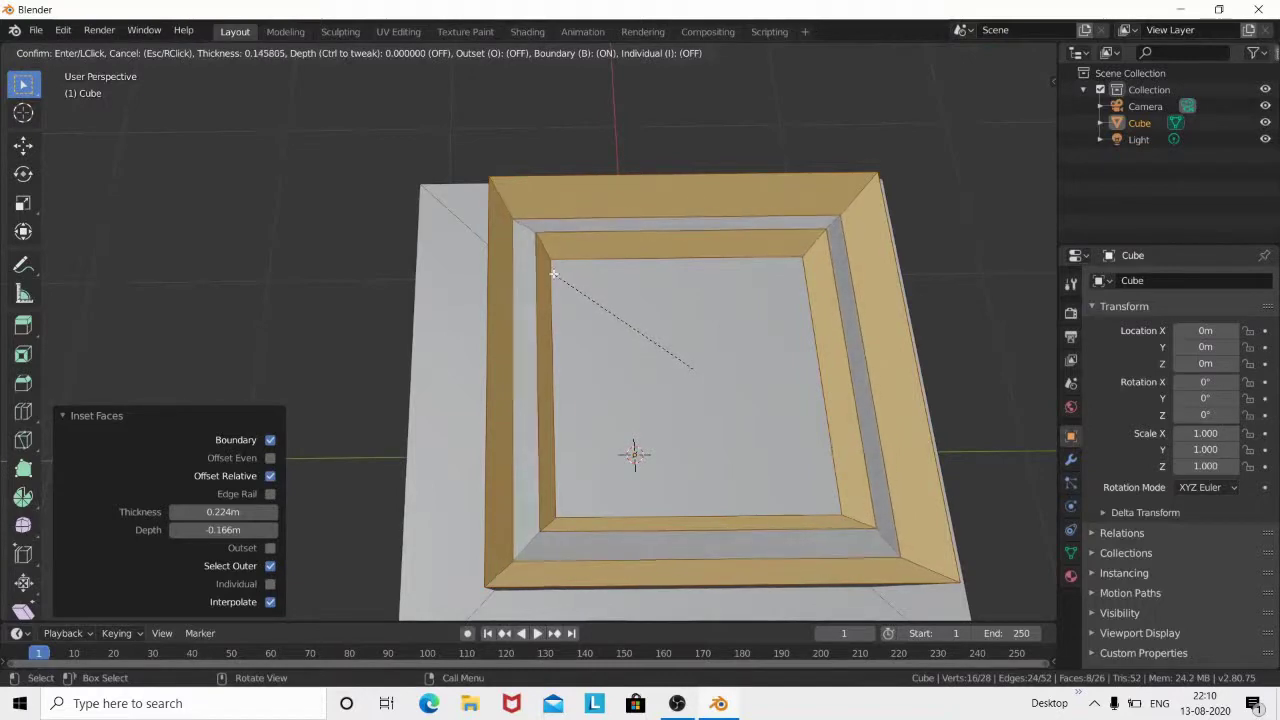
click(546, 270)
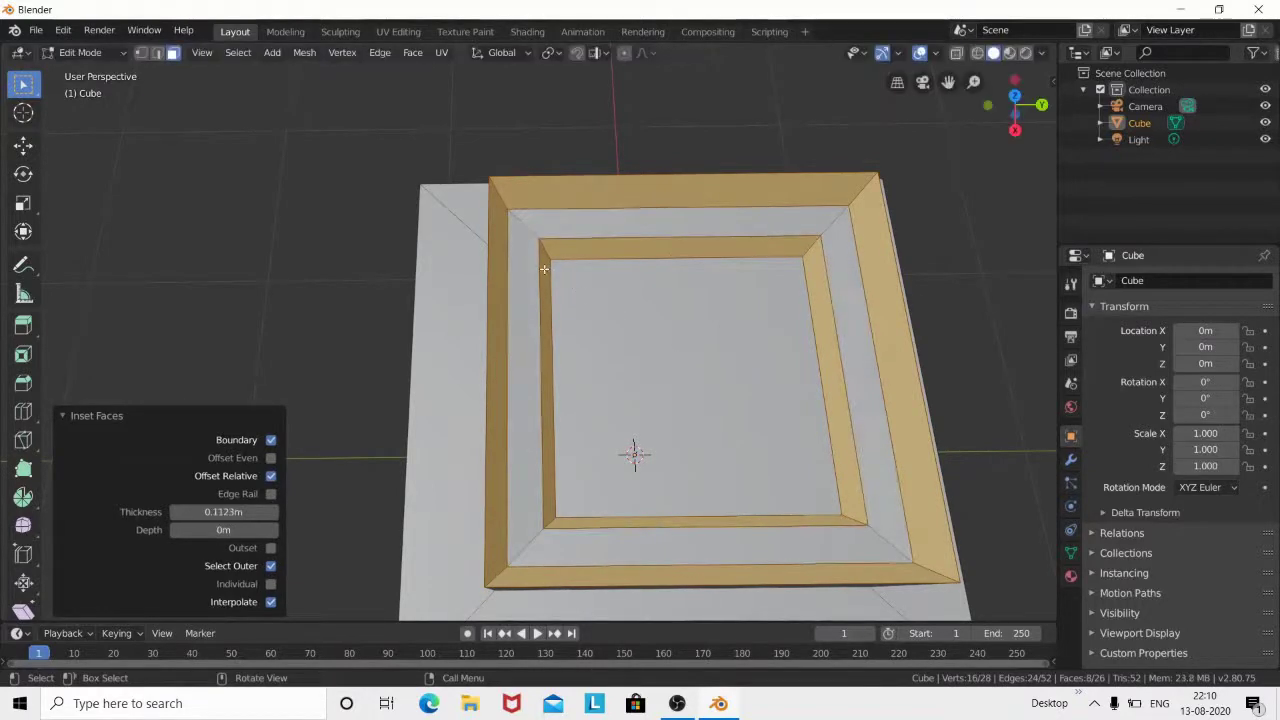
mouse_move(571, 313)
middle_down()
mouse_move(469, 274)
mouse_move(480, 274)
middle_up()
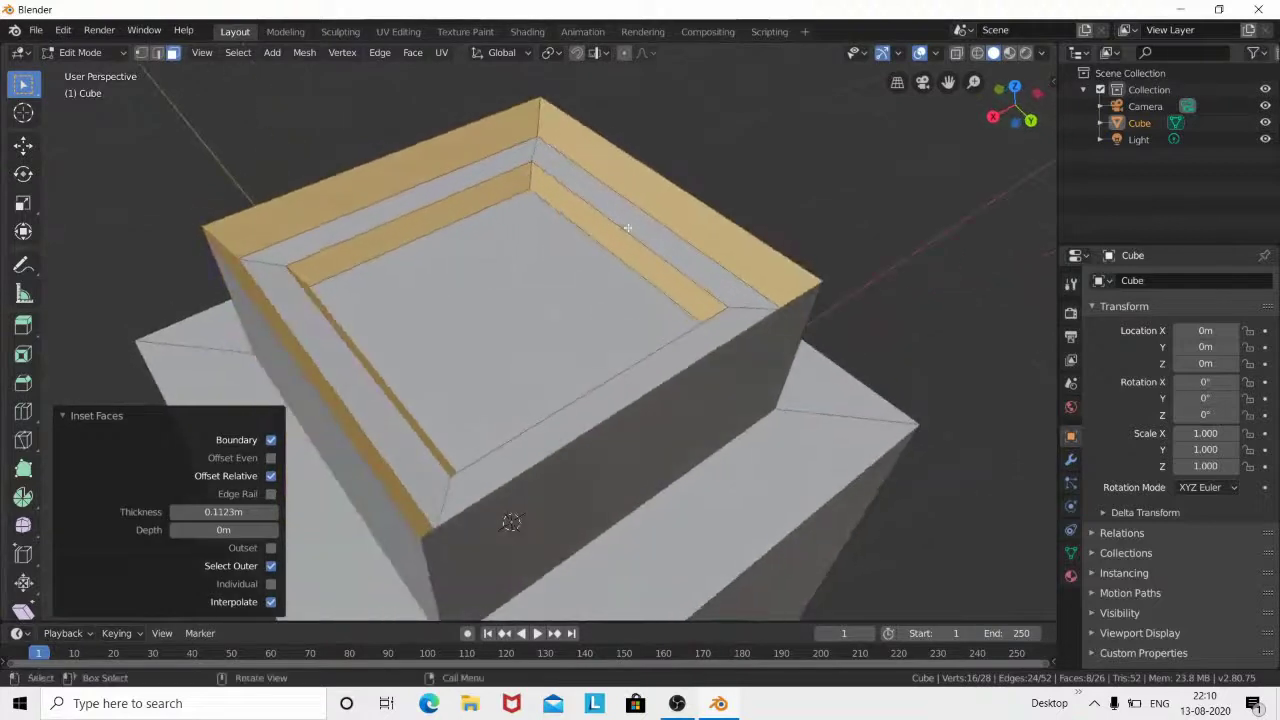
Step: Try Offset Relative off and back on, then turn off Select Outer to select the new ring
click(269, 477)
click(269, 477)
click(271, 566)
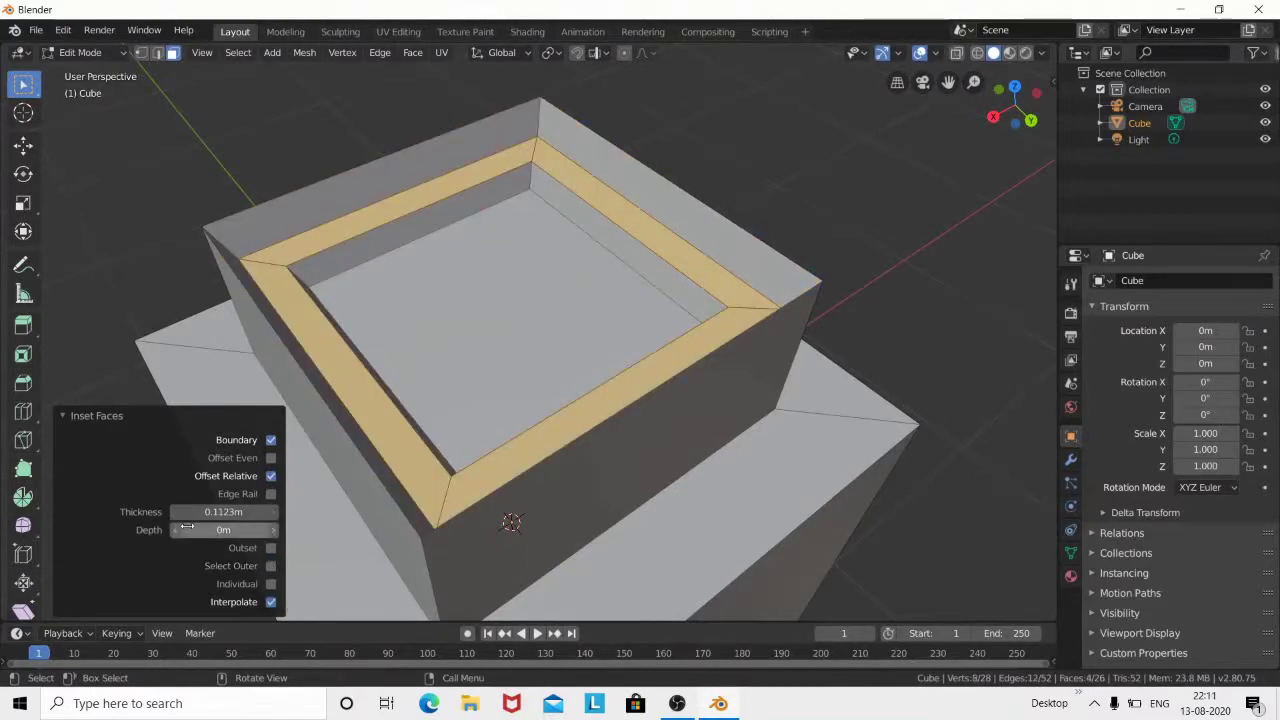
Step: Give the rim inset a 0.067m depth and enable Offset Even, then view the whole model
mouse_move(223, 530)
mouse_down()
mouse_move(262, 530)
mouse_move(223, 530)
mouse_up()
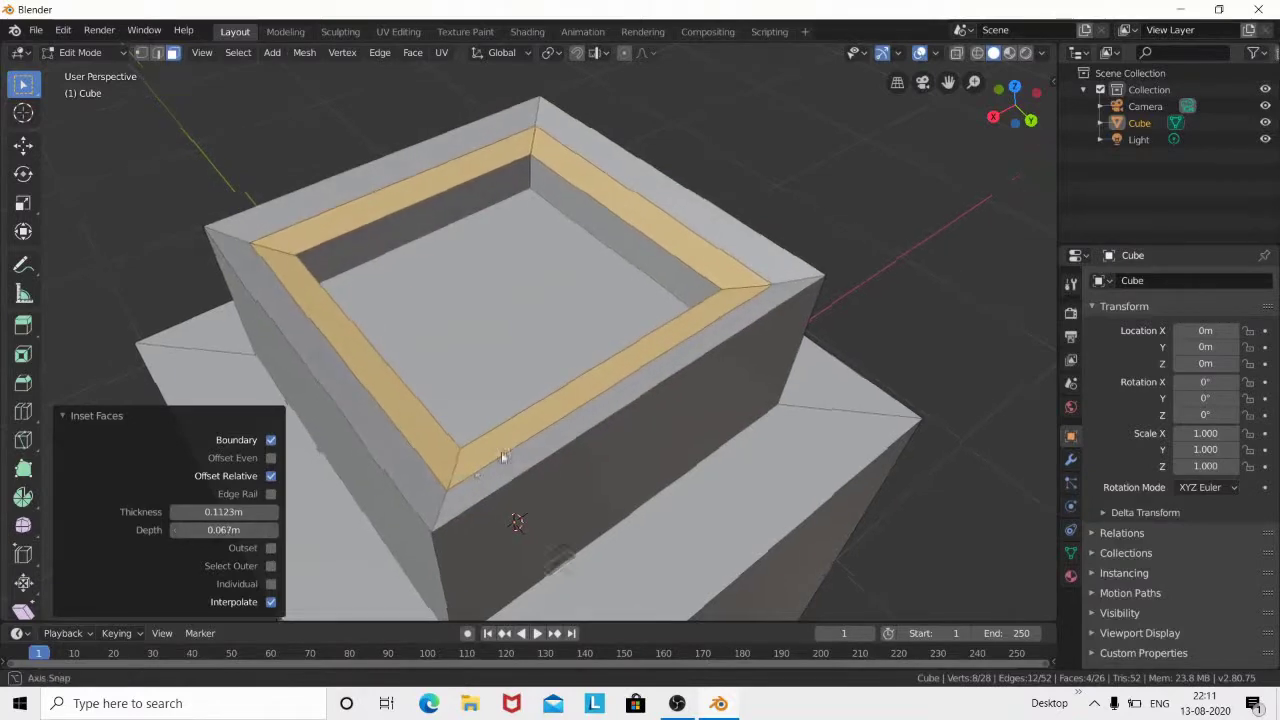
mouse_move(501, 451)
middle_down()
mouse_move(528, 442)
mouse_move(516, 478)
middle_up()
scroll(512, 460, up, 2)
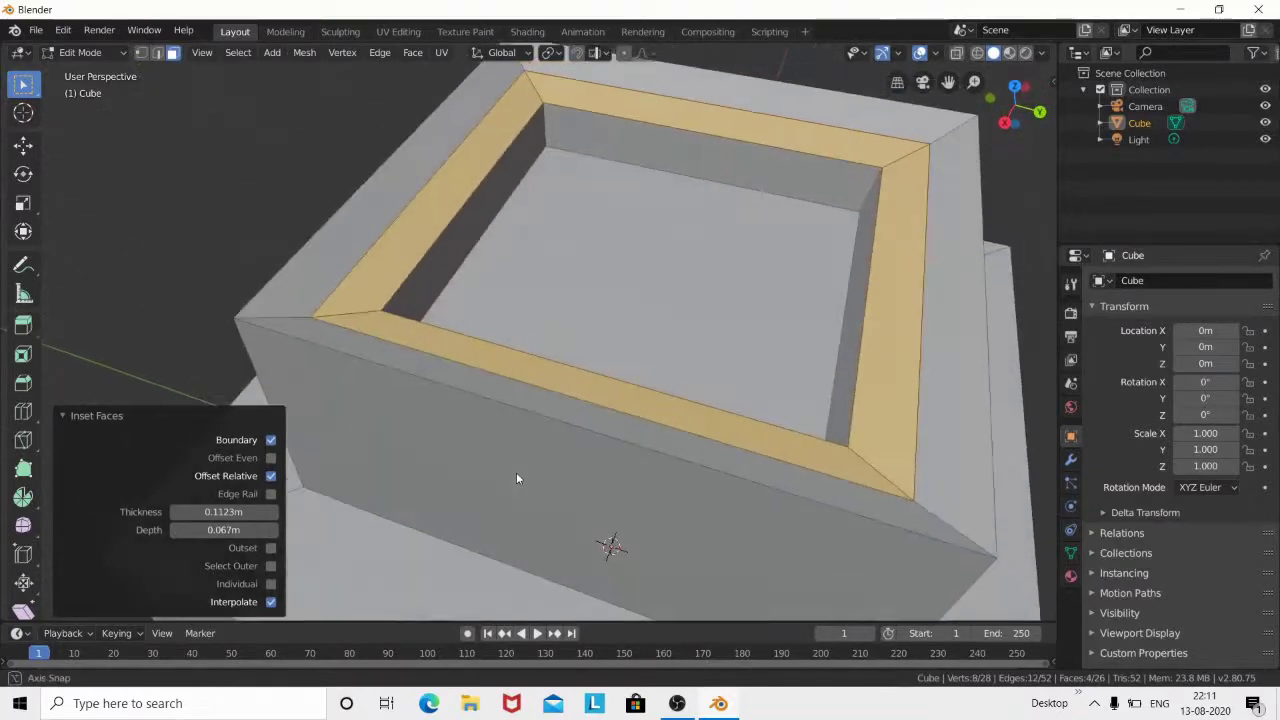
click(271, 458)
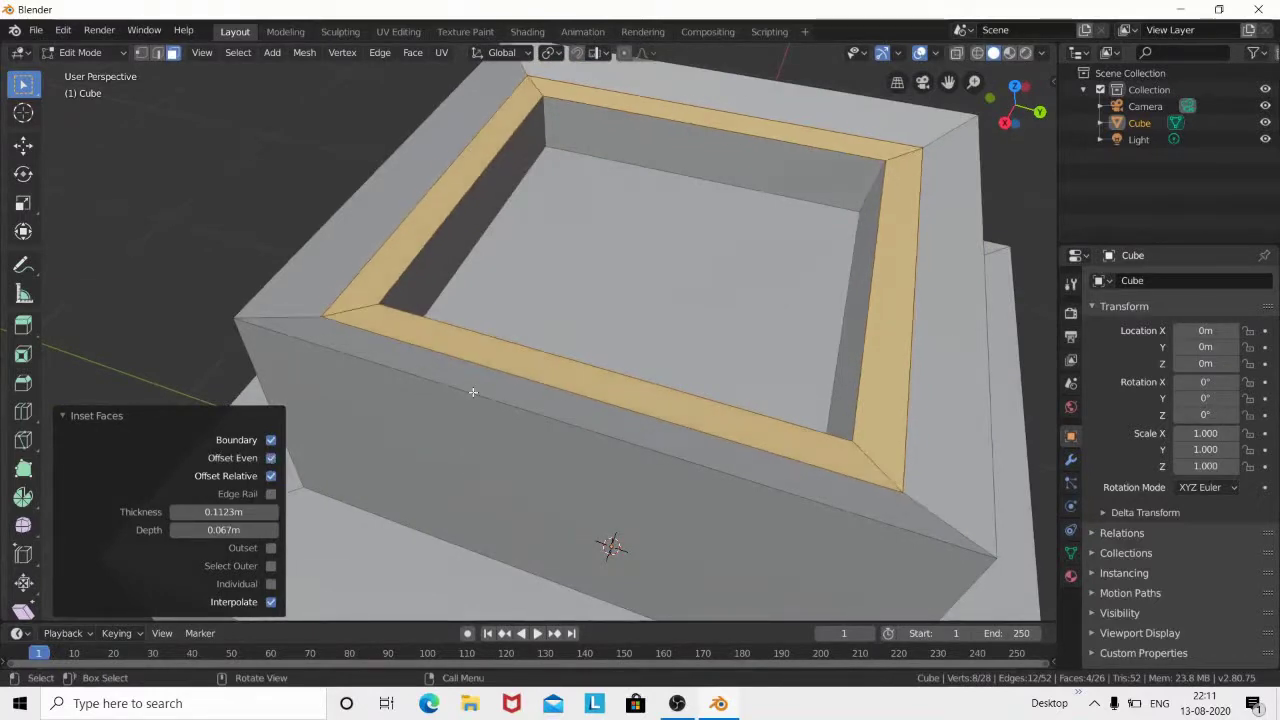
scroll(473, 392, down, 4)
middle_drag(473, 392, 559, 377)
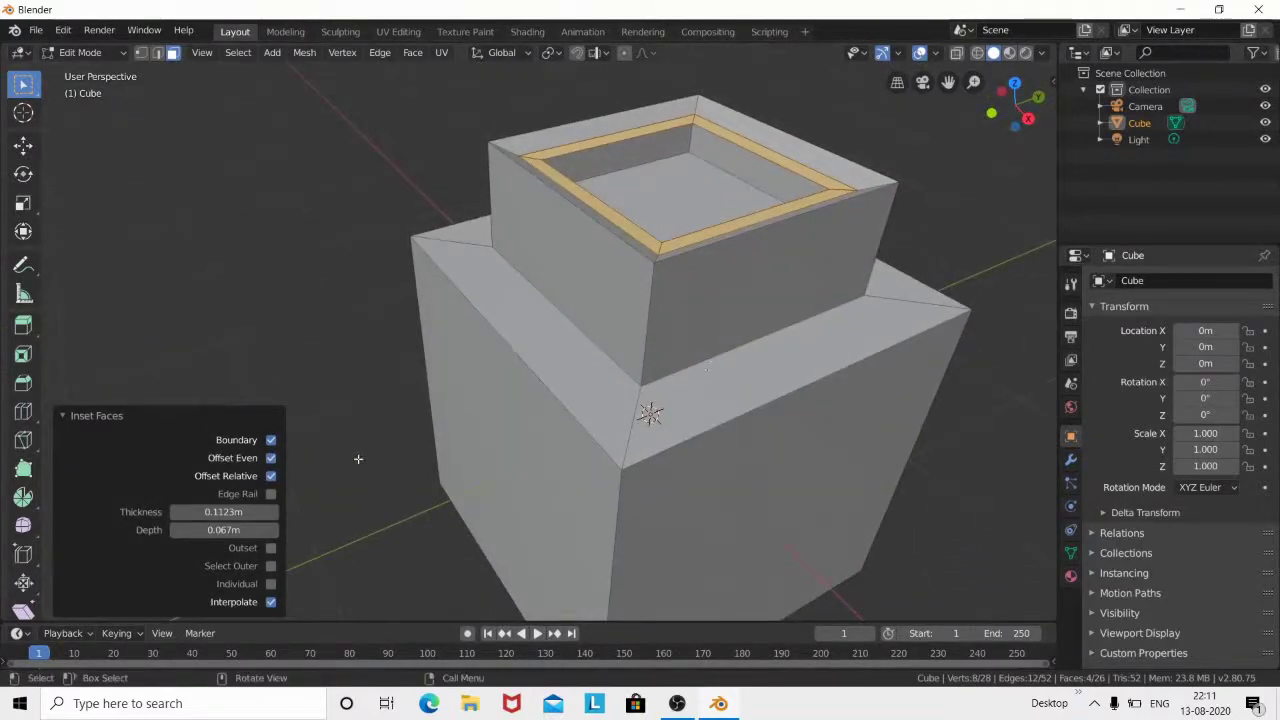
Step: Select the lower block's front face together with its left side face
scroll(480, 355, down, 3)
middle_drag(610, 390, 632, 387)
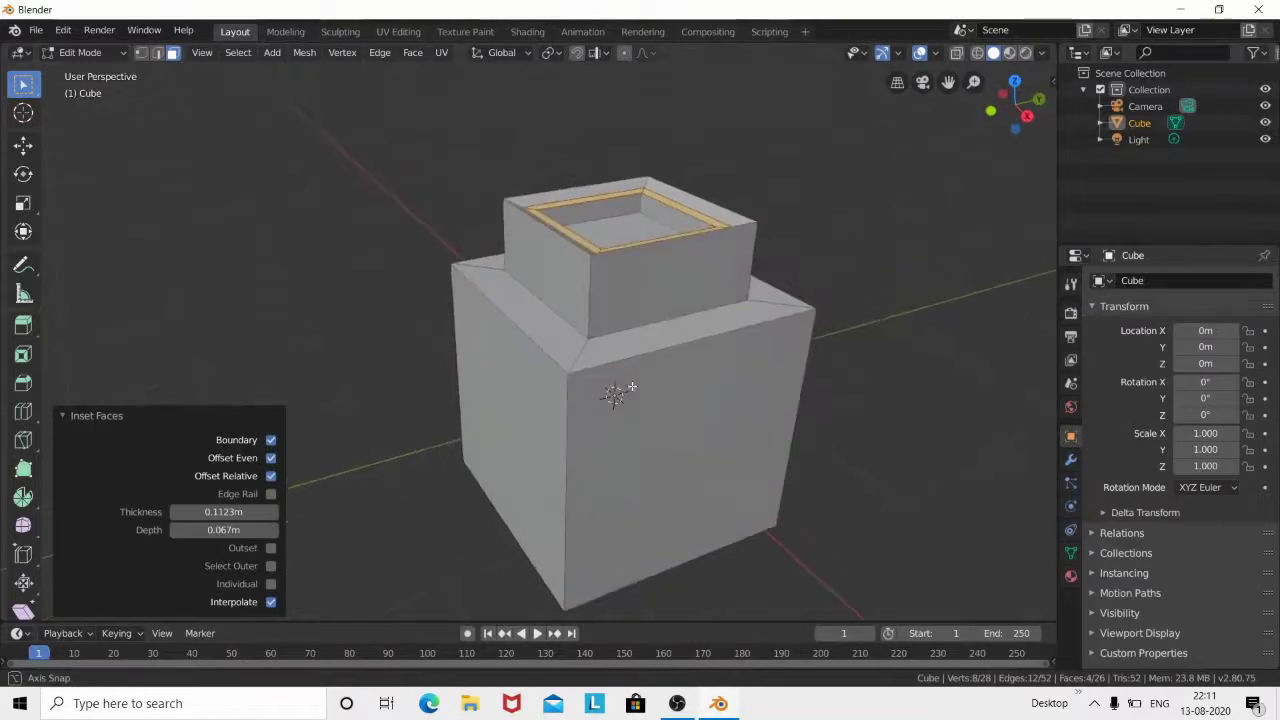
click(649, 448)
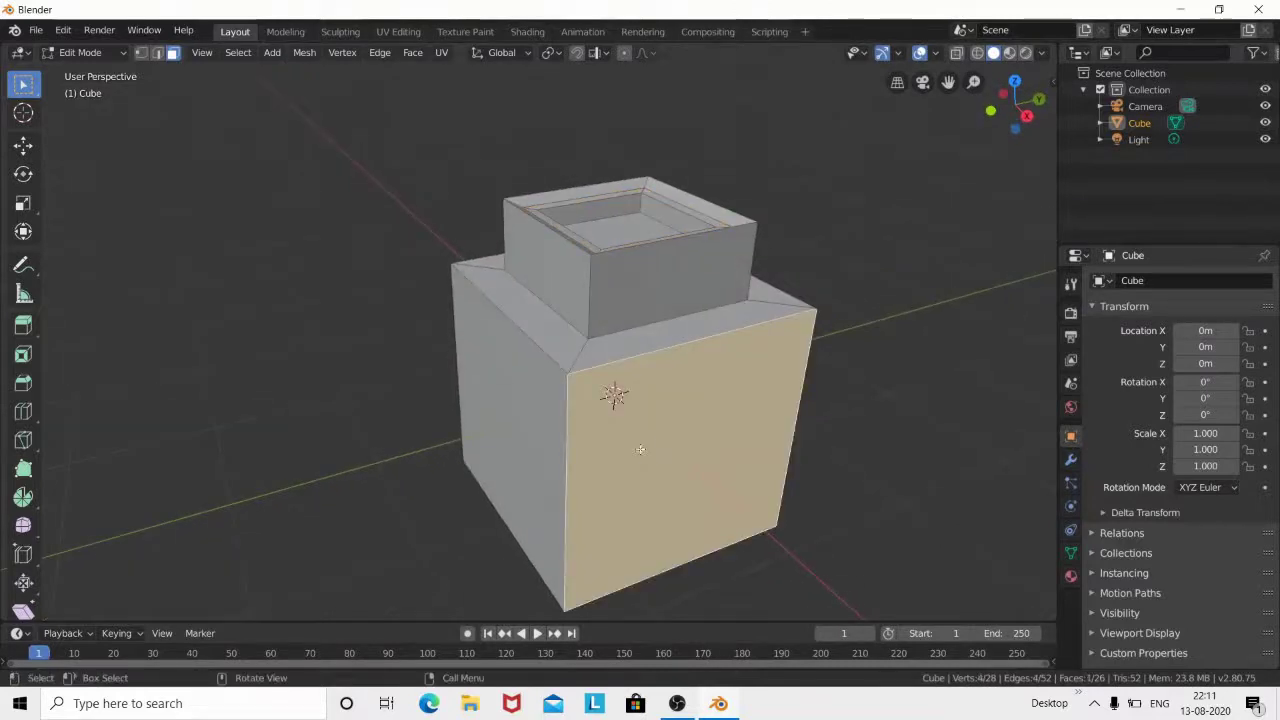
shift+click(537, 429)
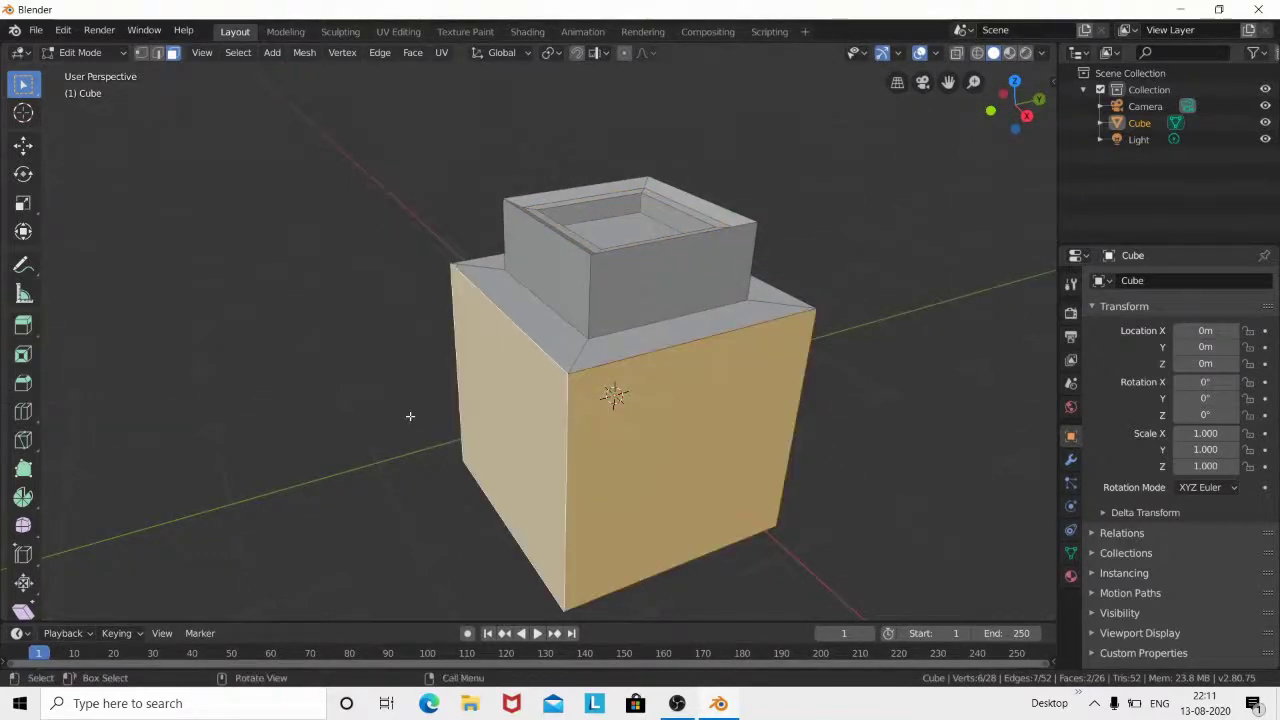
middle_drag(537, 429, 436, 419)
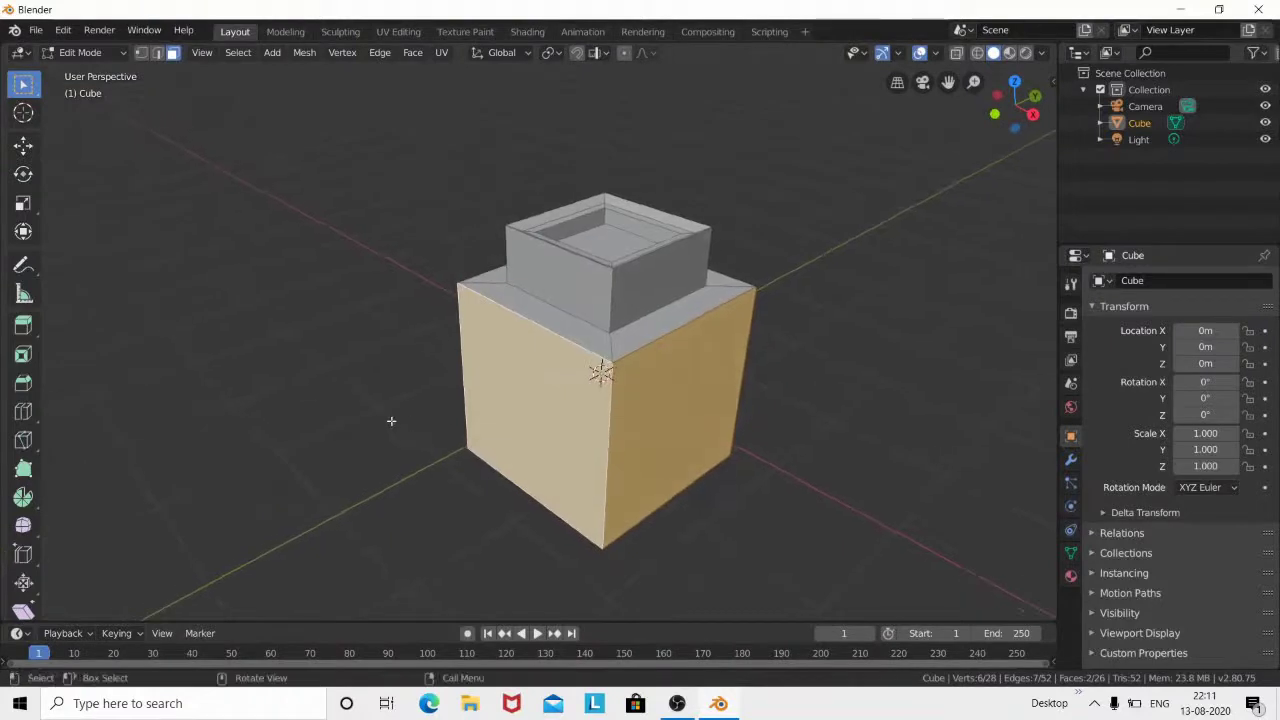
Step: Inset both selected side faces with 0.173m thickness and -0.106m depth
key(i)
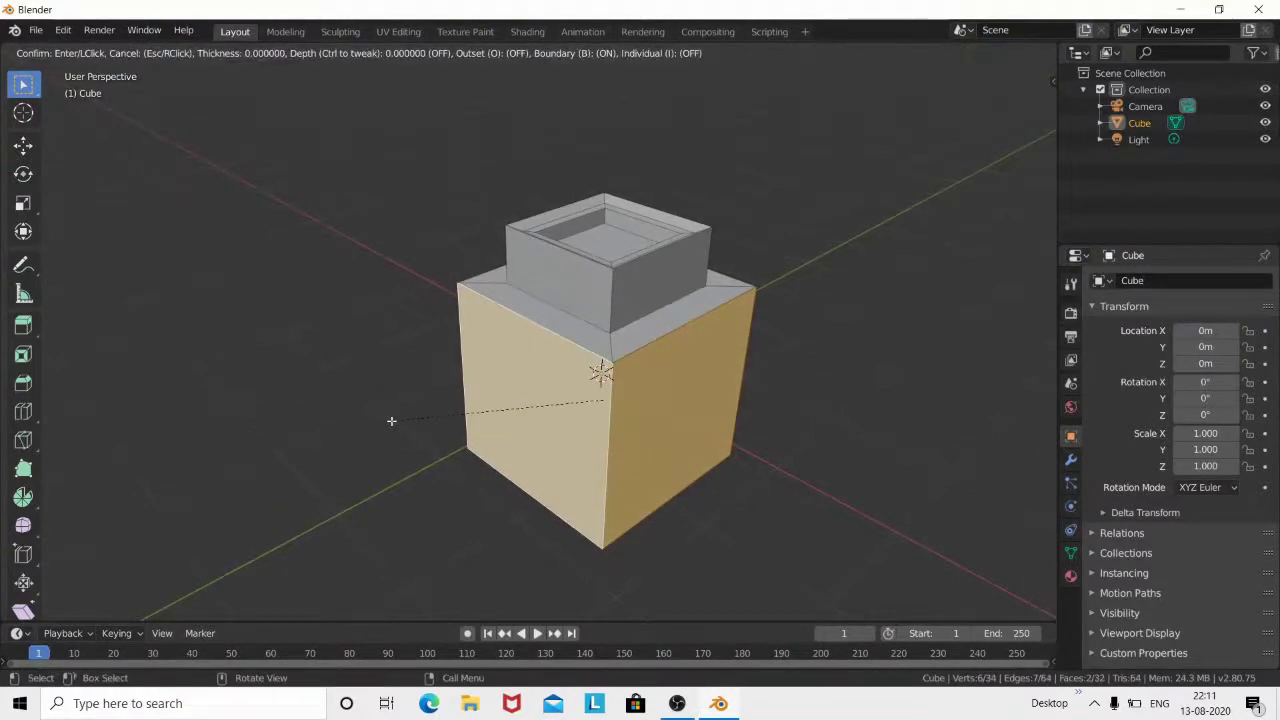
click(391, 421)
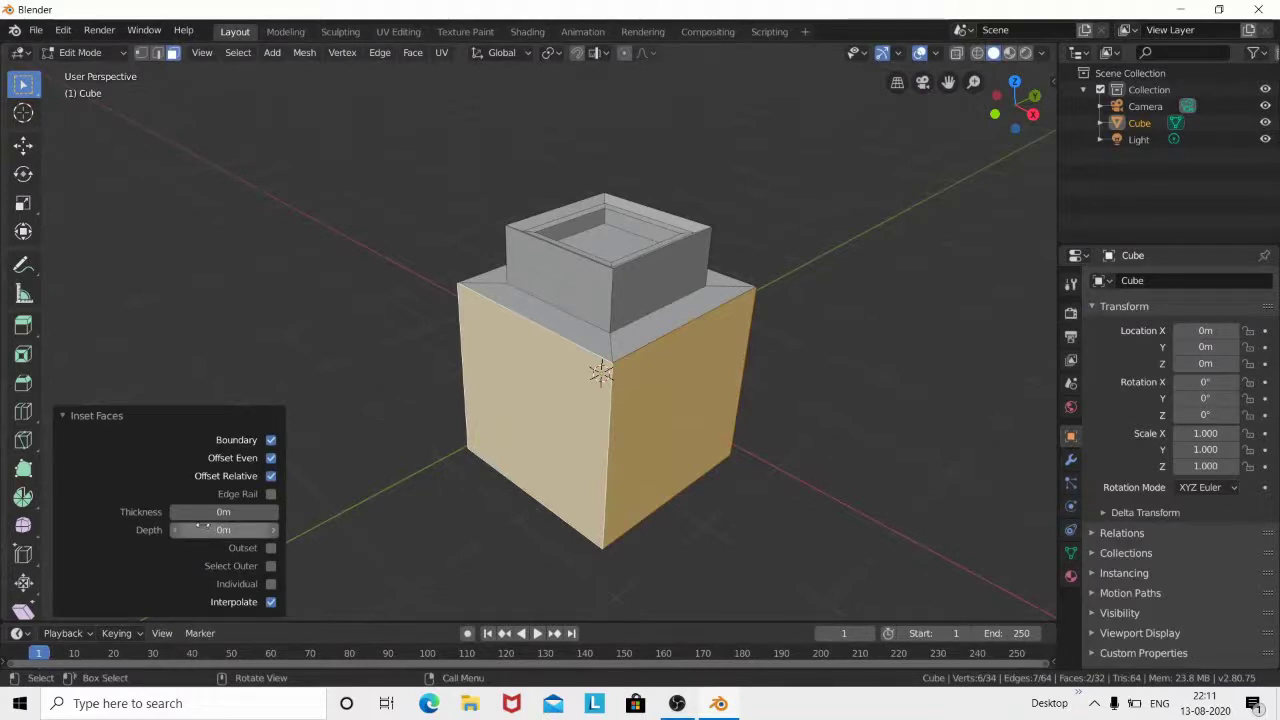
mouse_move(202, 514)
mouse_down()
mouse_move(202, 530)
mouse_move(232, 530)
mouse_move(192, 530)
mouse_up()
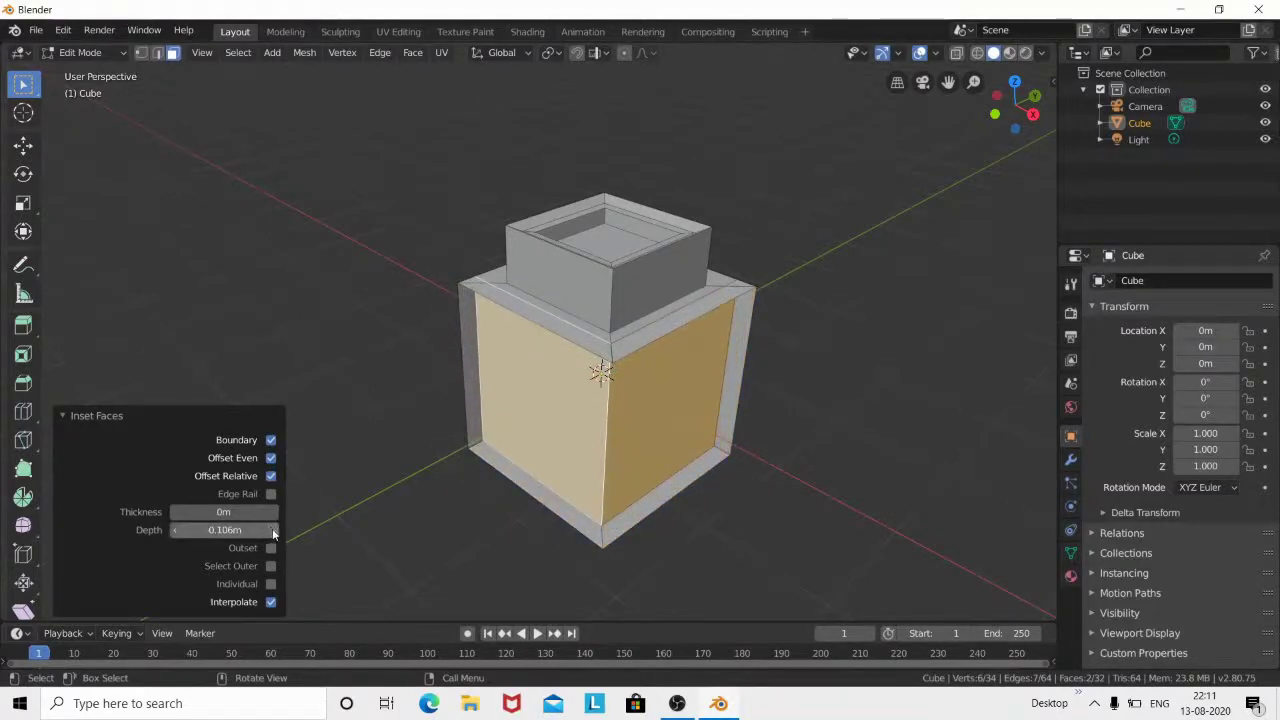
drag(223, 512, 272, 512)
mouse_move(648, 506)
middle_down()
mouse_move(666, 457)
mouse_move(624, 464)
middle_up()
scroll(666, 457, up, 2)
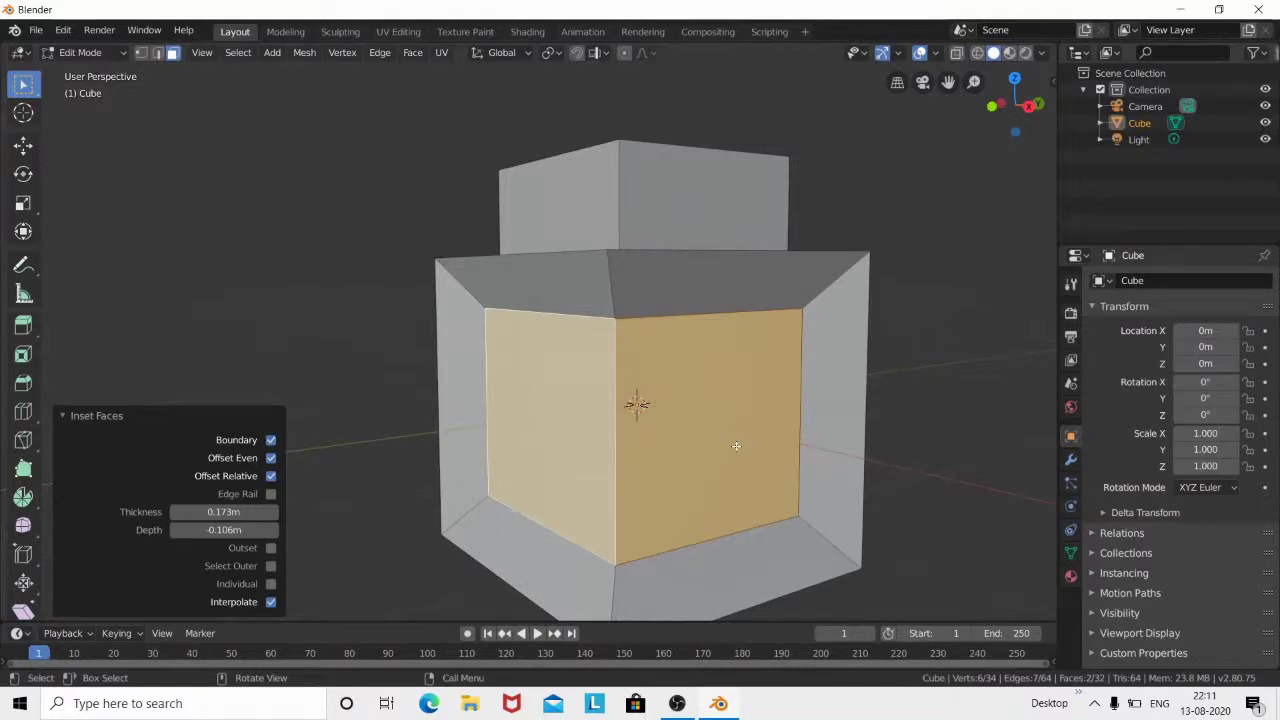
Step: Test Individual and Offset Even, ending with one shared inset and Offset Even on
click(268, 586)
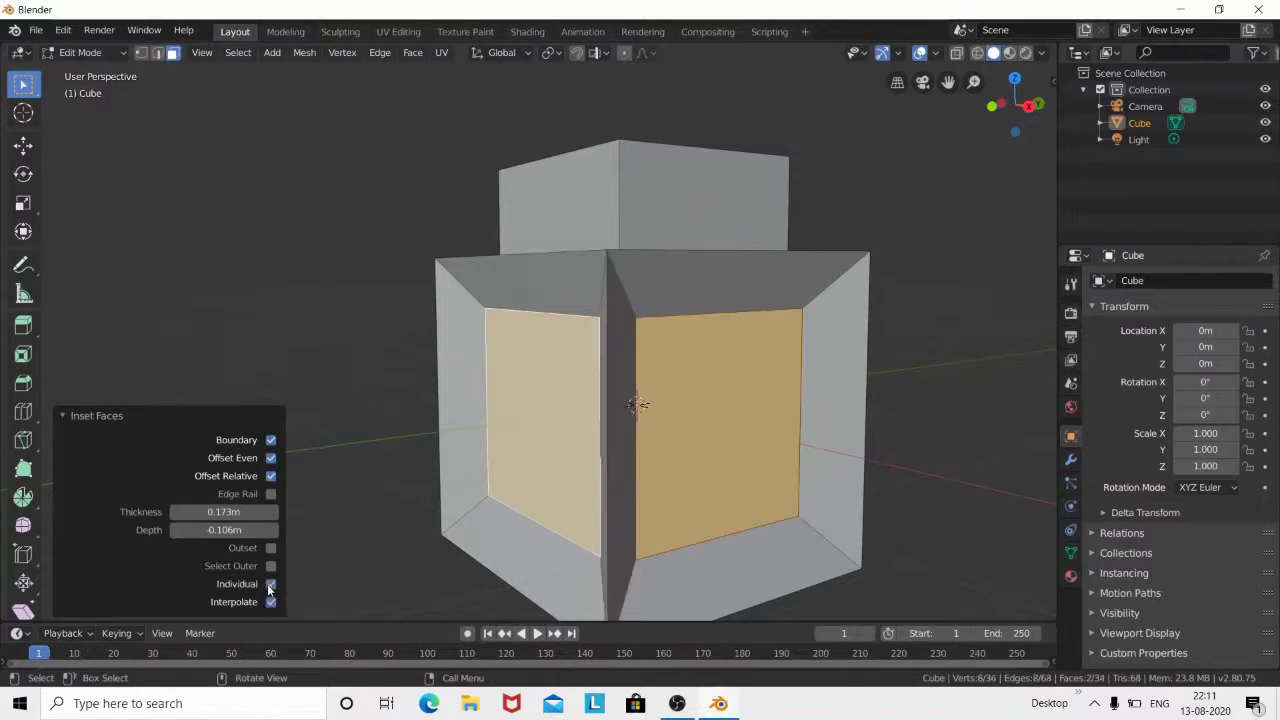
mouse_move(486, 492)
middle_down()
mouse_move(546, 497)
mouse_move(417, 490)
mouse_move(330, 540)
middle_up()
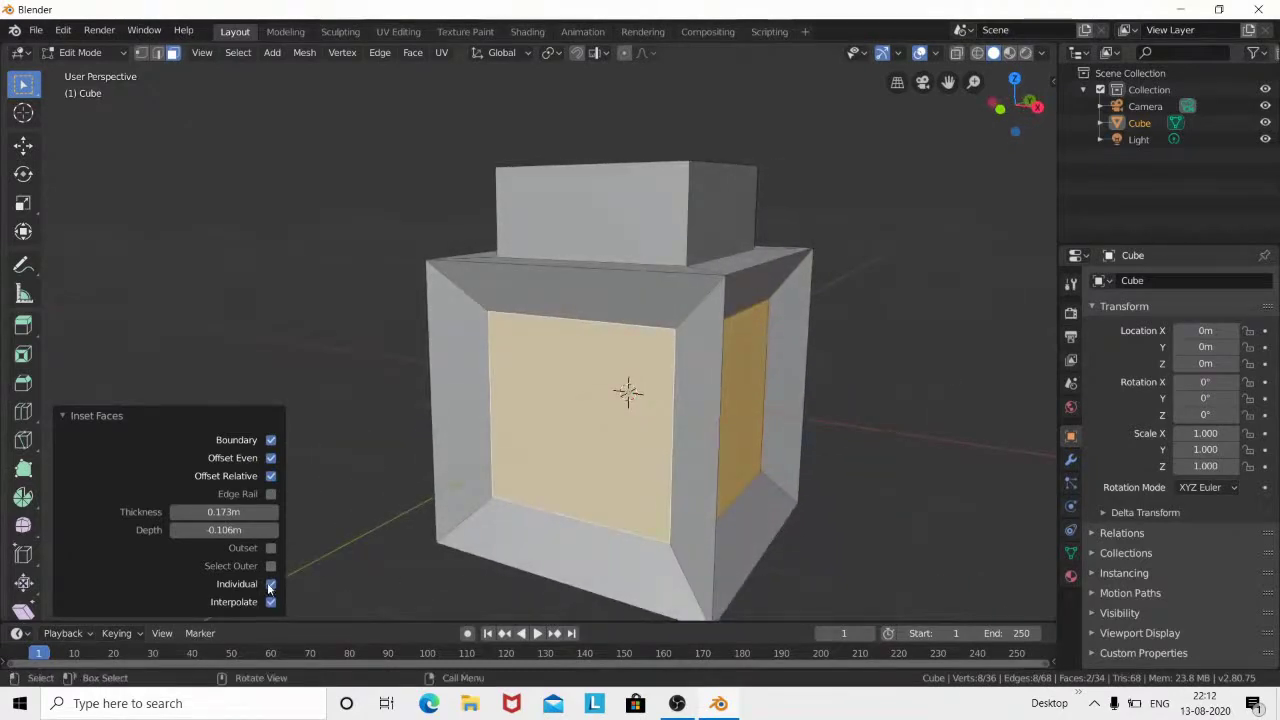
click(269, 585)
mouse_move(563, 423)
middle_down()
mouse_move(620, 432)
mouse_move(561, 431)
middle_up()
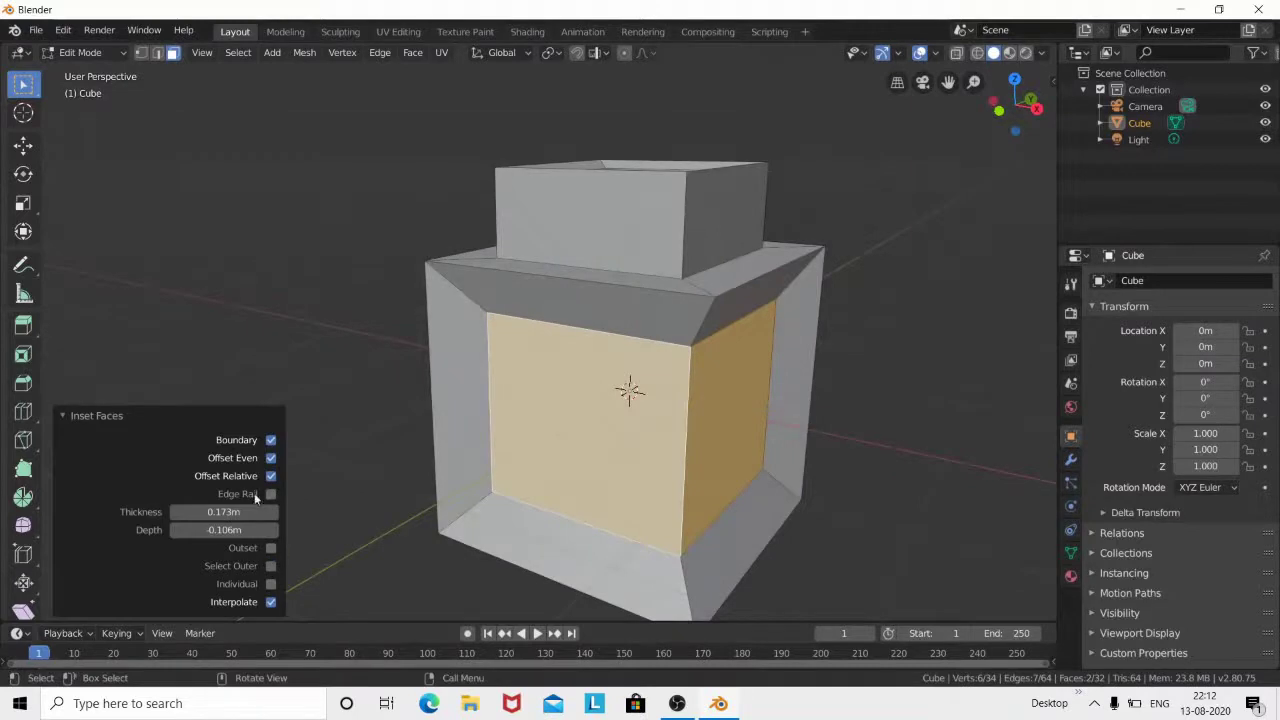
click(271, 459)
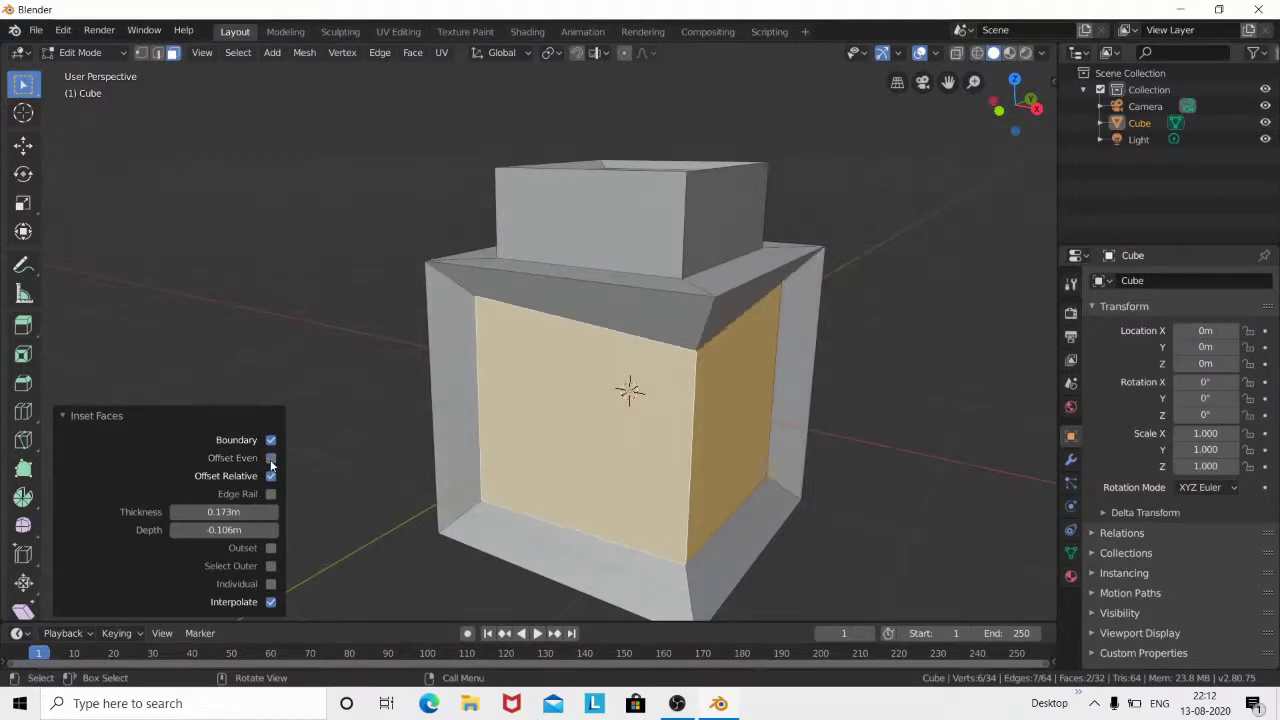
middle_drag(499, 440, 310, 449)
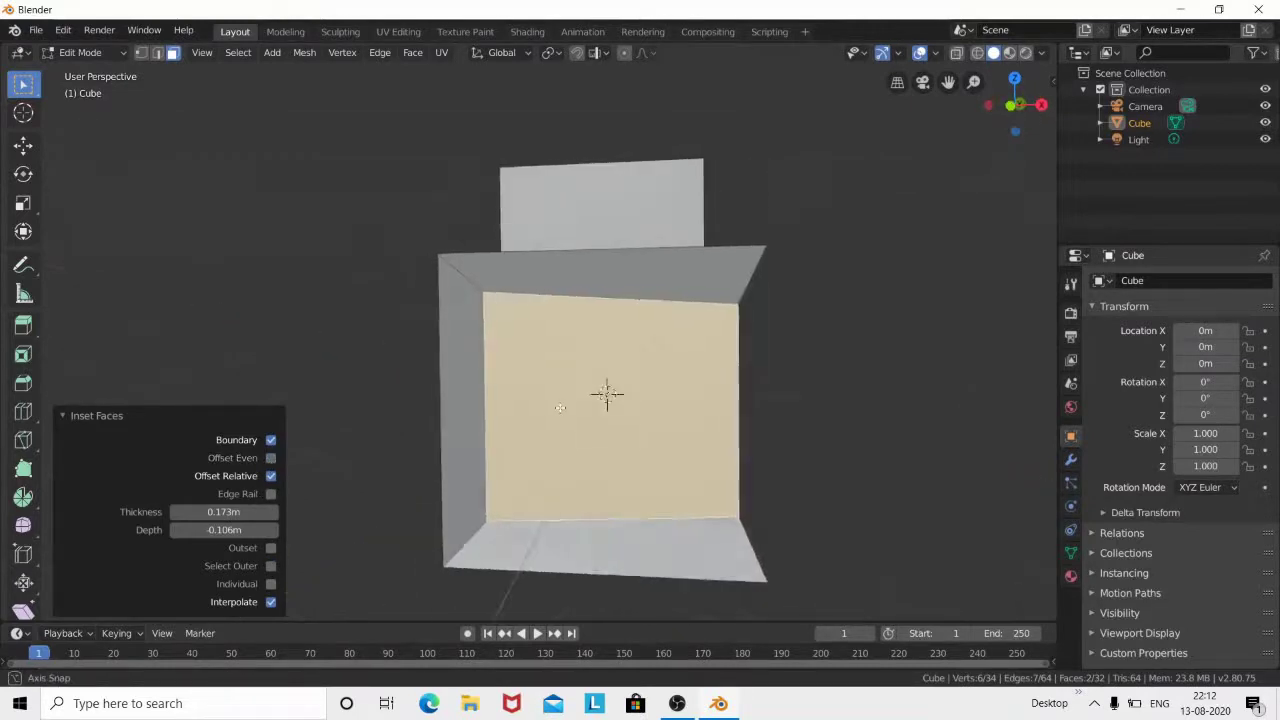
click(271, 458)
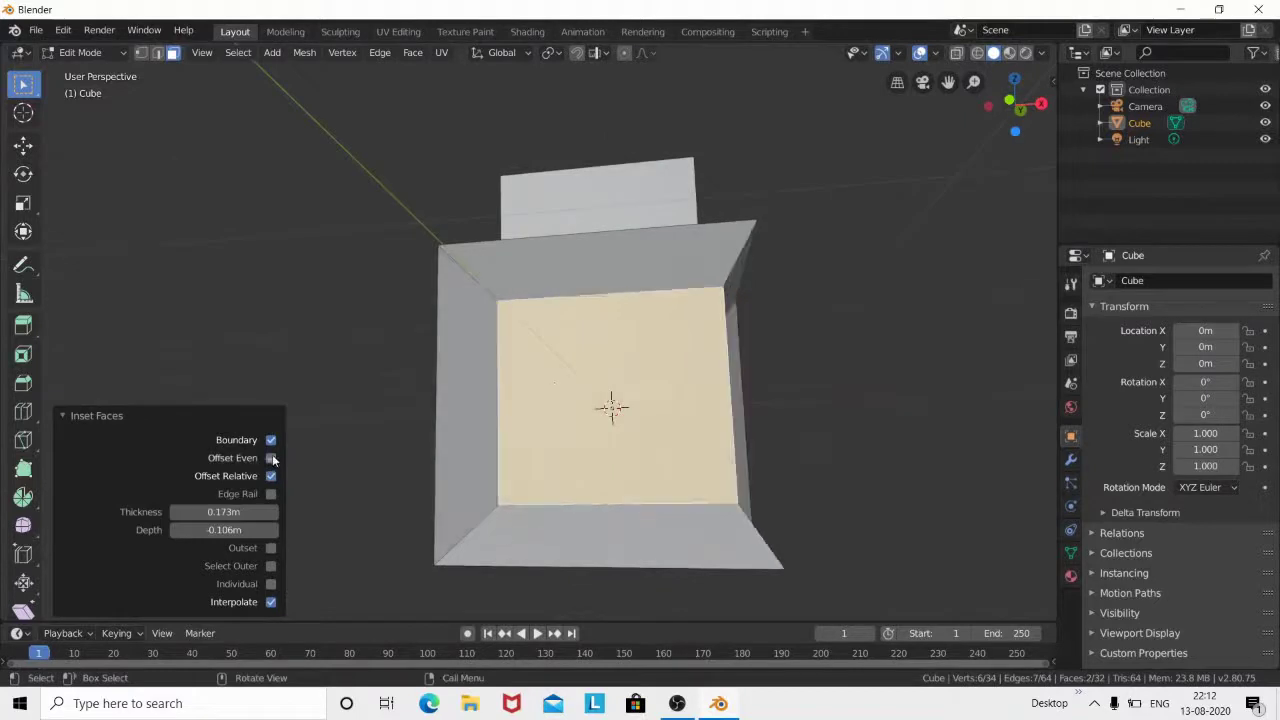
Step: Turn Offset Relative off and enable Select Outer for the side inset
click(269, 477)
click(269, 477)
click(269, 477)
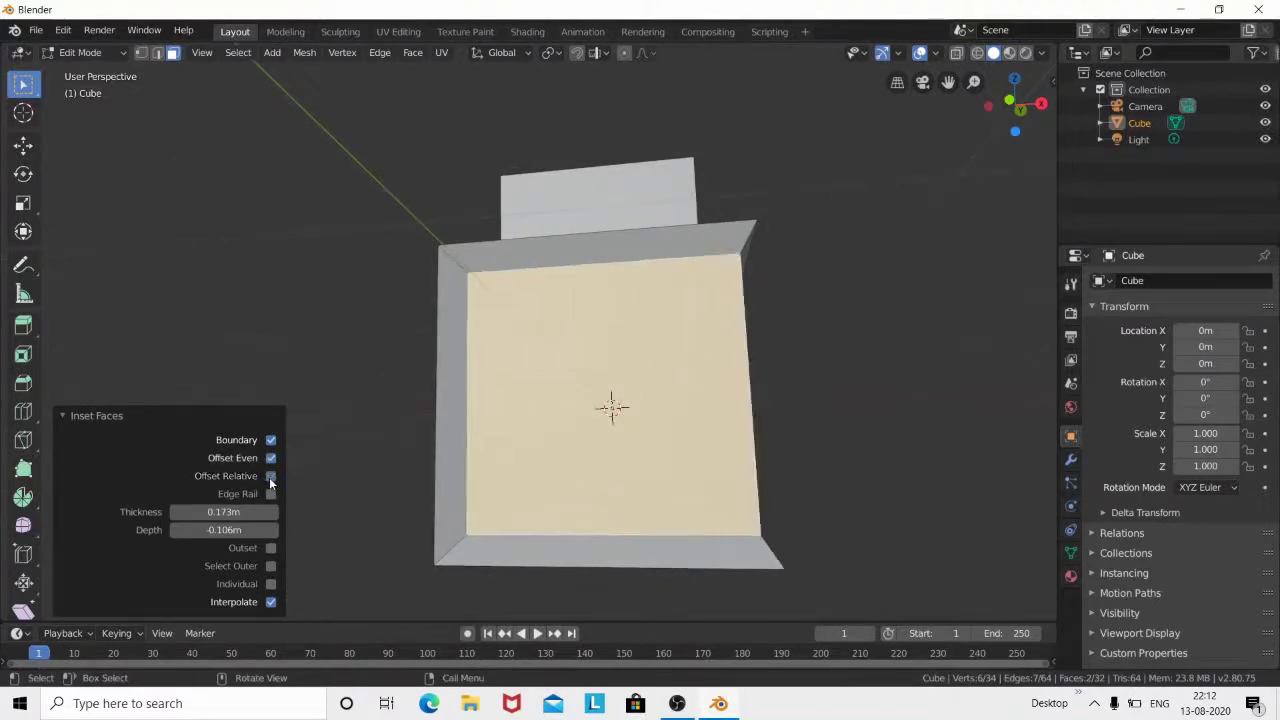
mouse_move(300, 470)
middle_down()
mouse_move(390, 460)
mouse_move(327, 486)
middle_up()
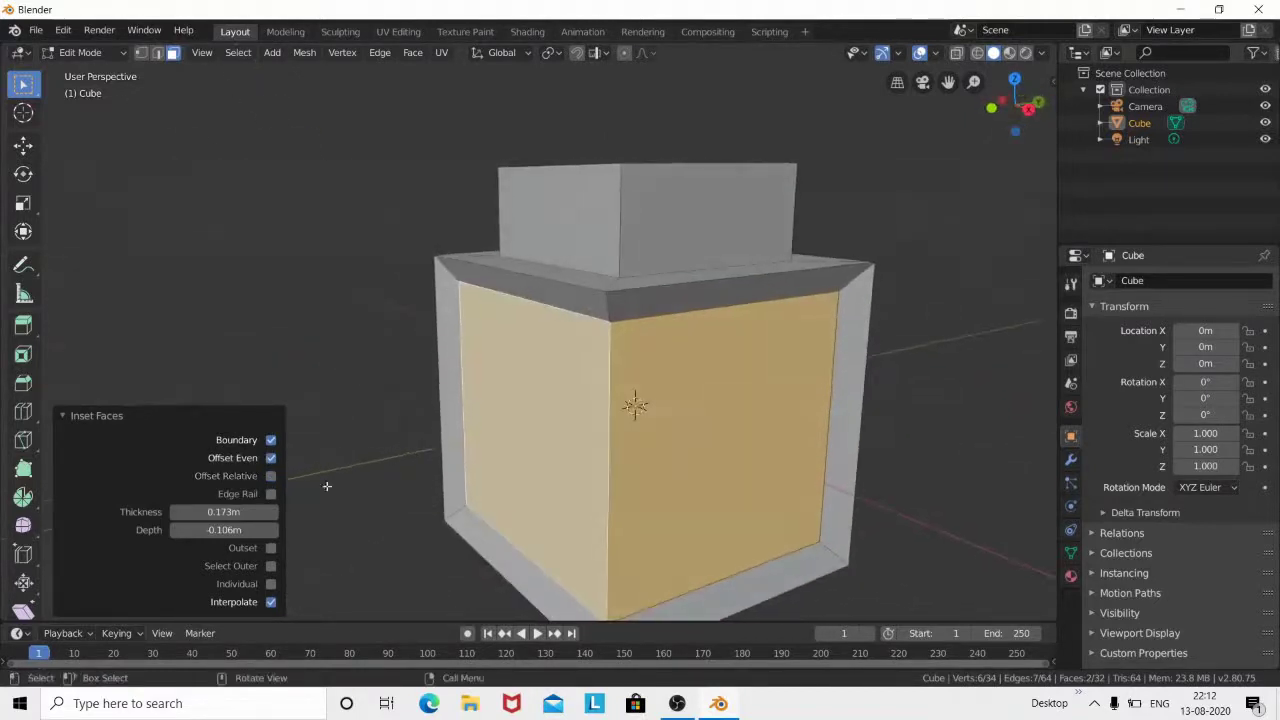
click(269, 566)
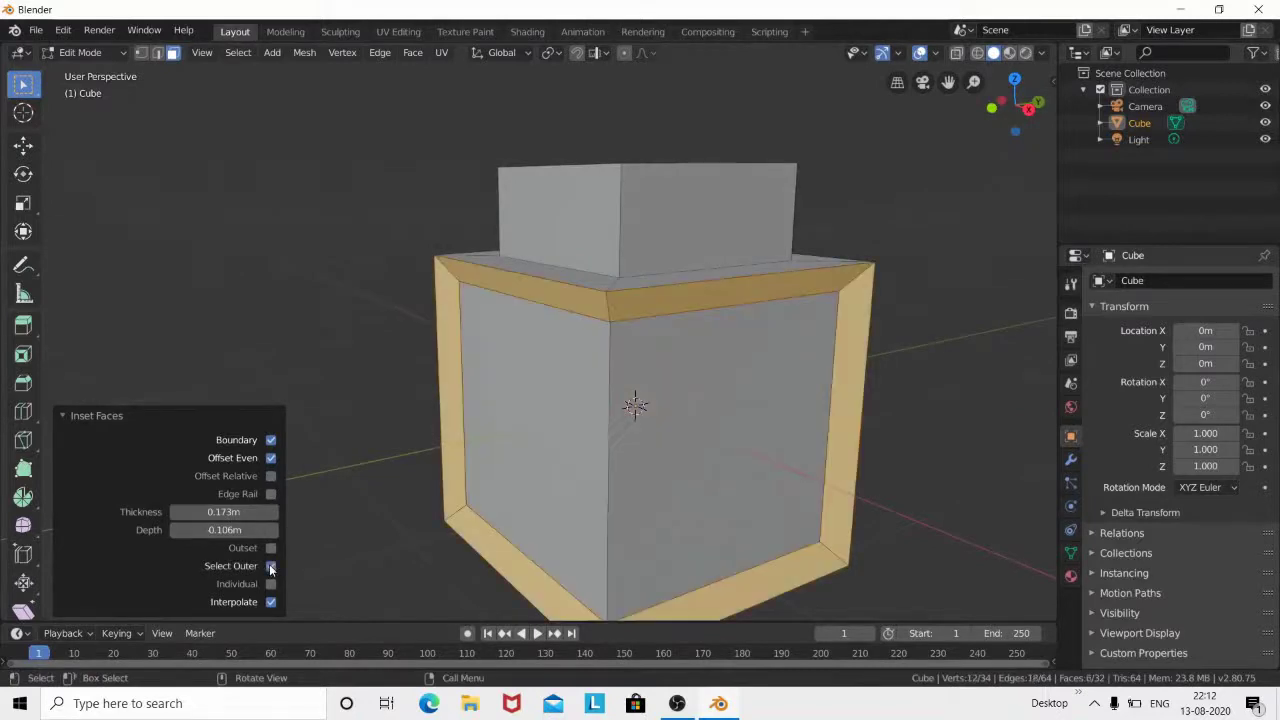
click(269, 566)
click(269, 566)
Step: Inset the outer frame faces with a thin 0.05773m inset
key(i)
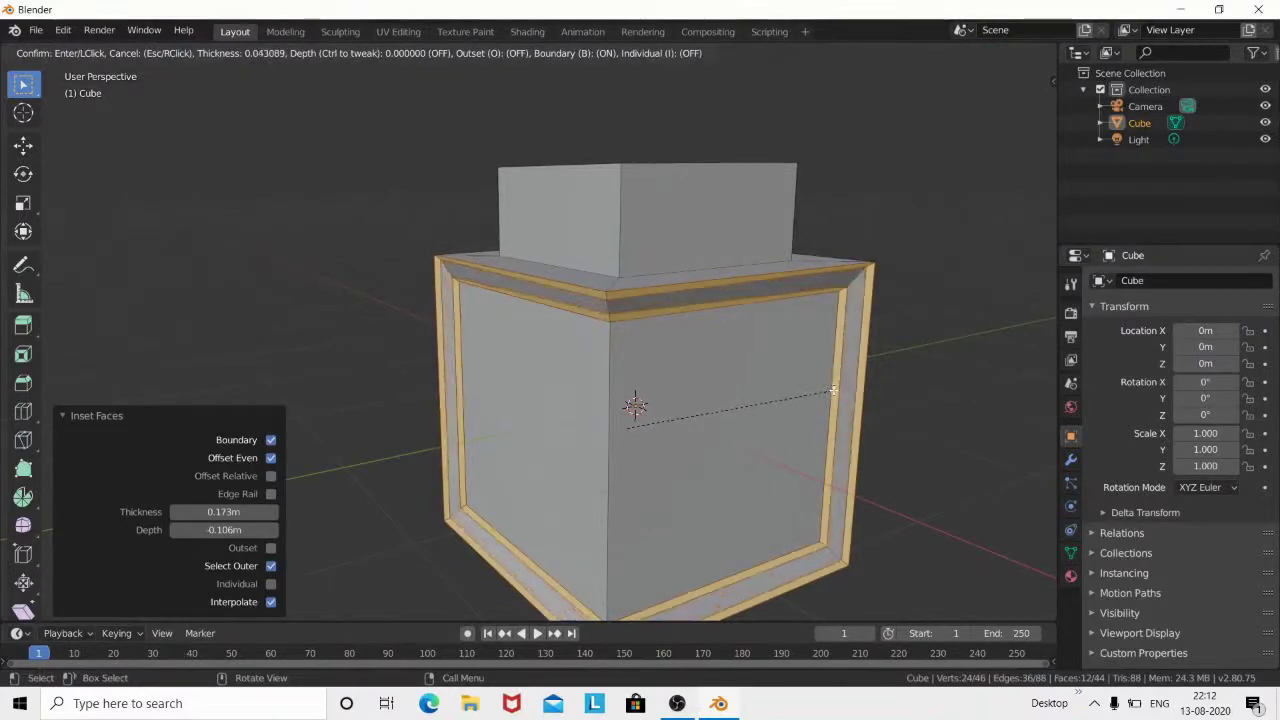
click(831, 389)
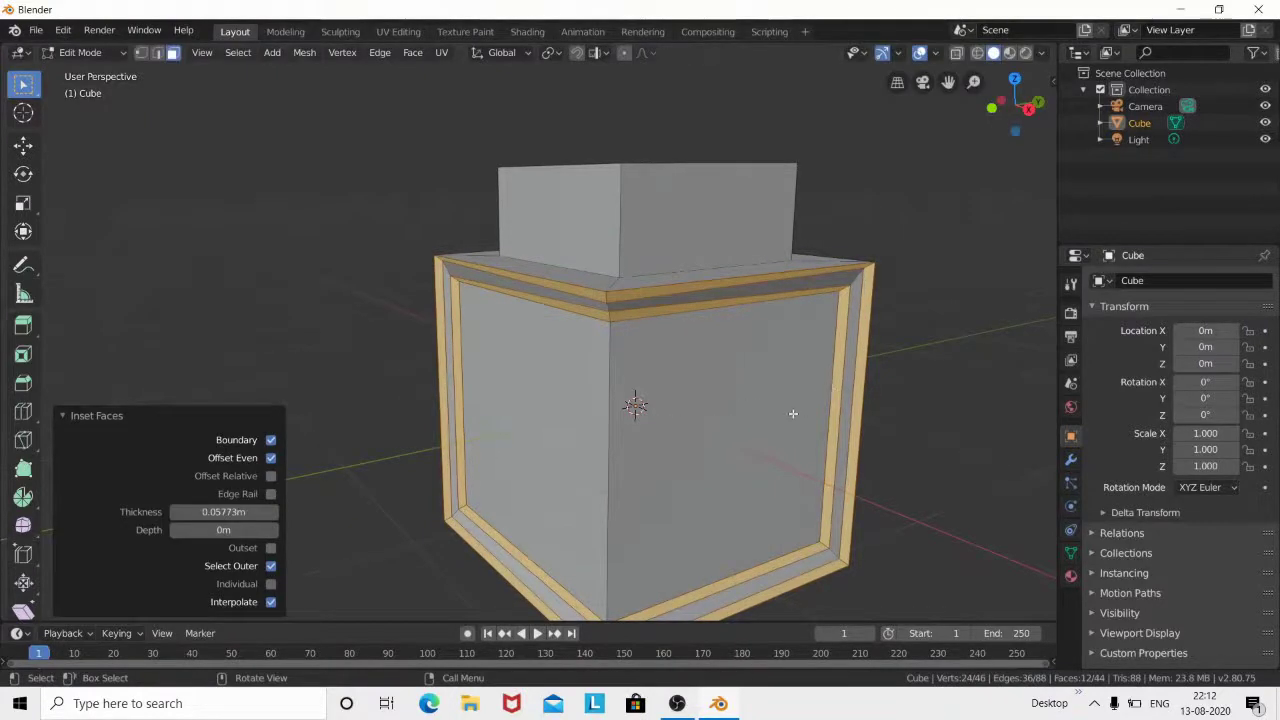
mouse_move(792, 414)
middle_down()
mouse_move(795, 375)
mouse_move(849, 366)
middle_up()
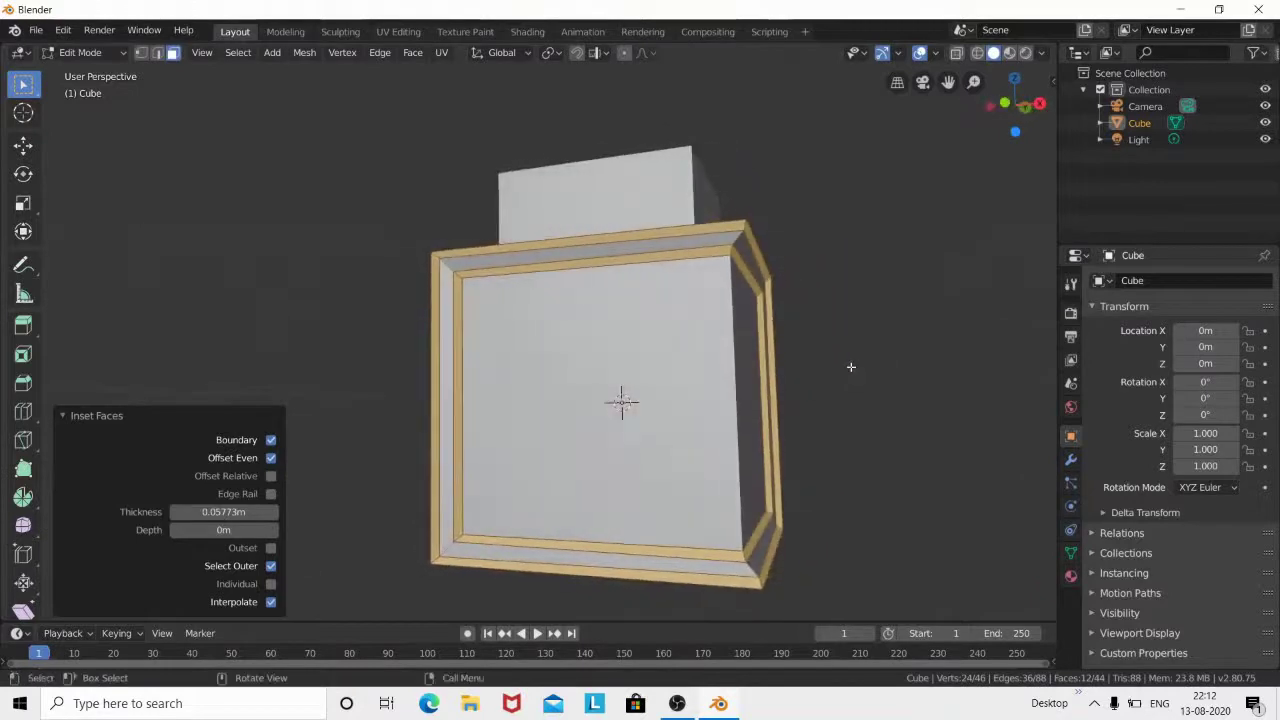
middle_drag(561, 445, 590, 440)
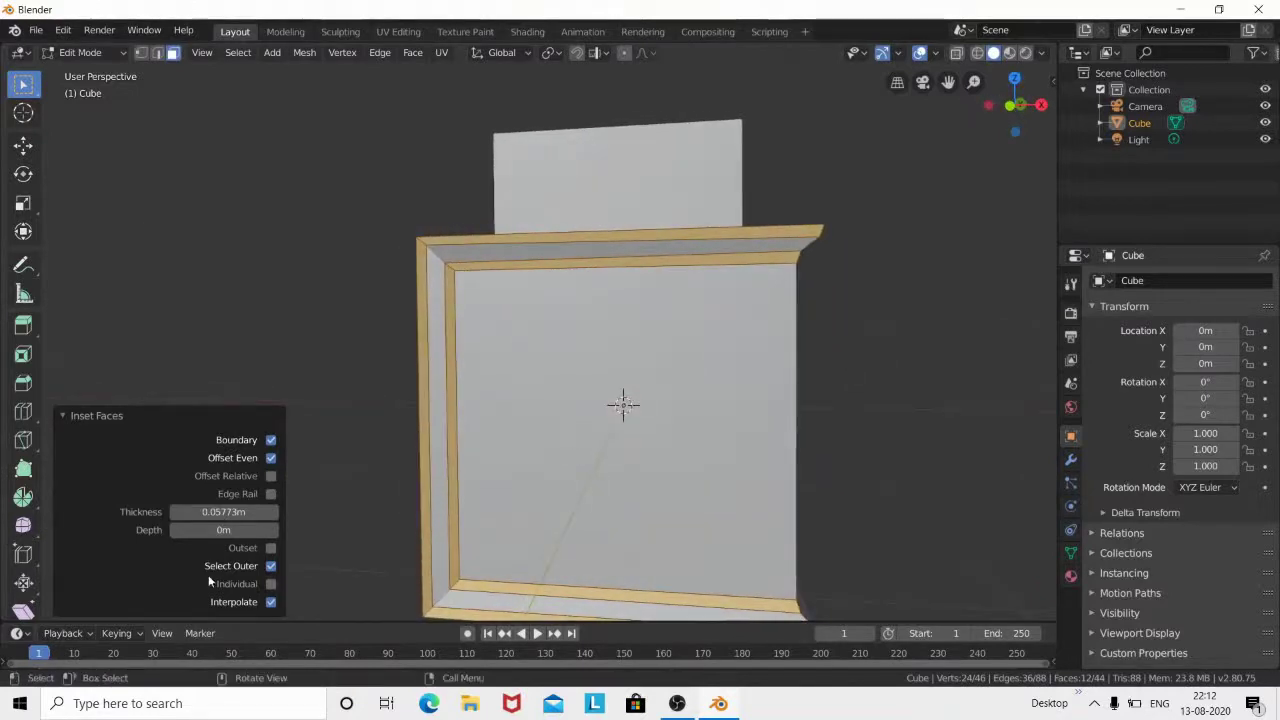
Step: Turn on Outset so the thin frame inset grows outward
click(271, 549)
click(271, 549)
click(271, 549)
middle_drag(645, 391, 697, 403)
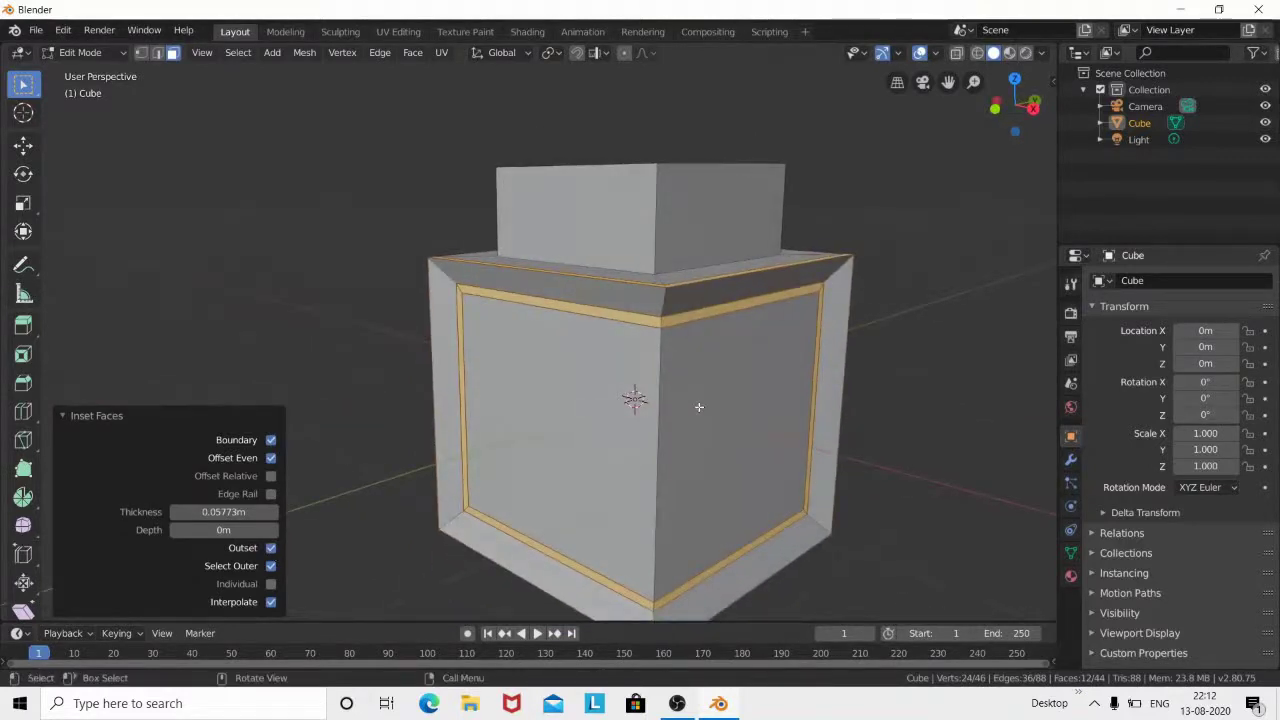
Step: Extrude the frame faces 0.606m as a trial, then undo it
key(e)
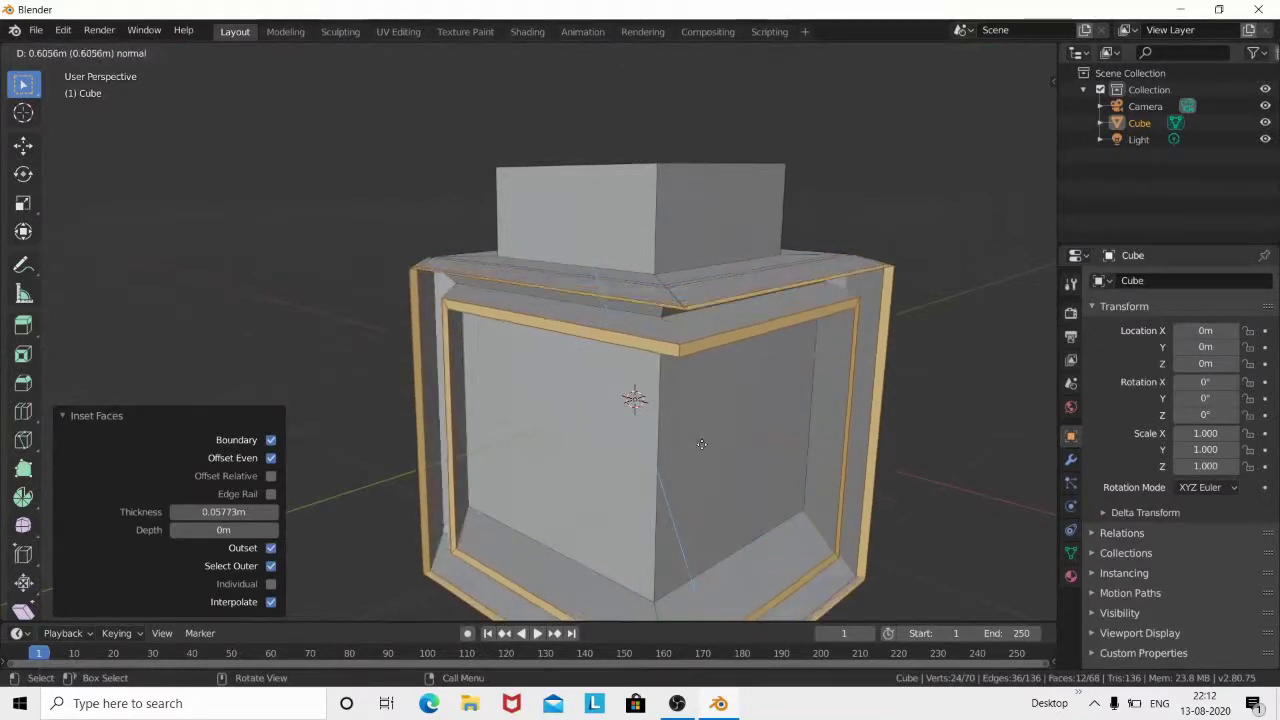
click(702, 444)
middle_drag(700, 443, 709, 417)
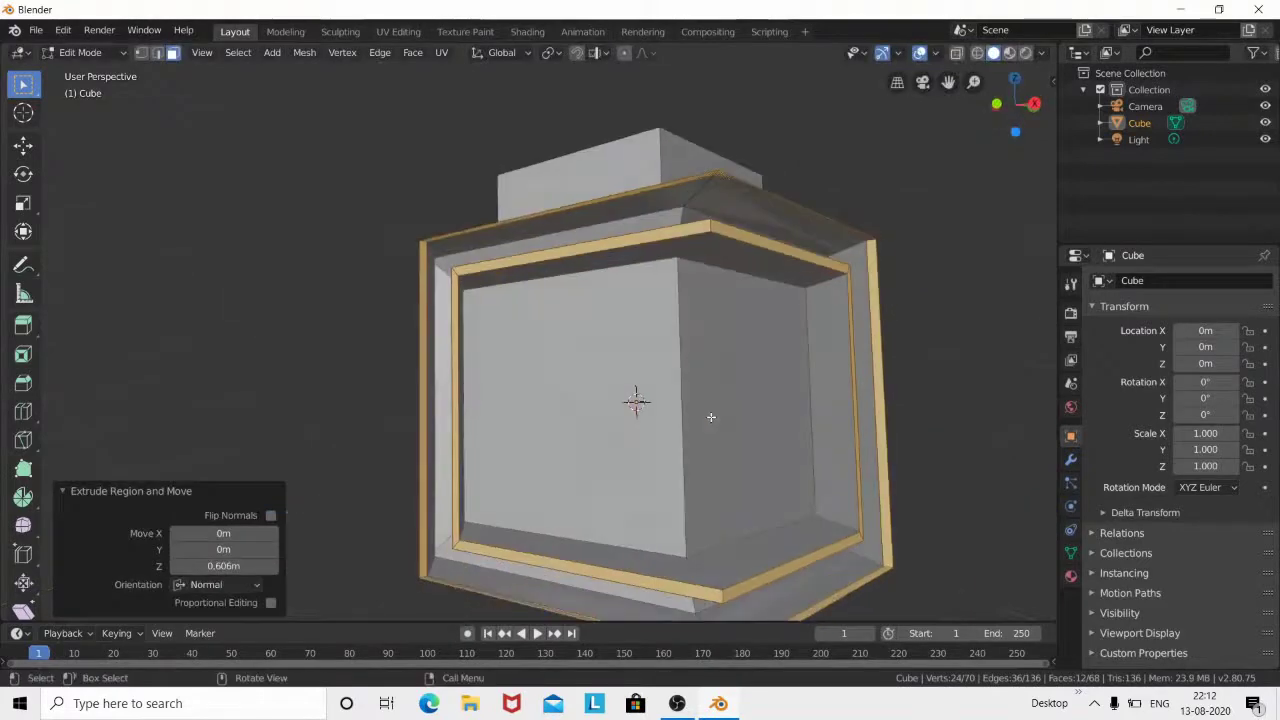
key(ctrl+z)
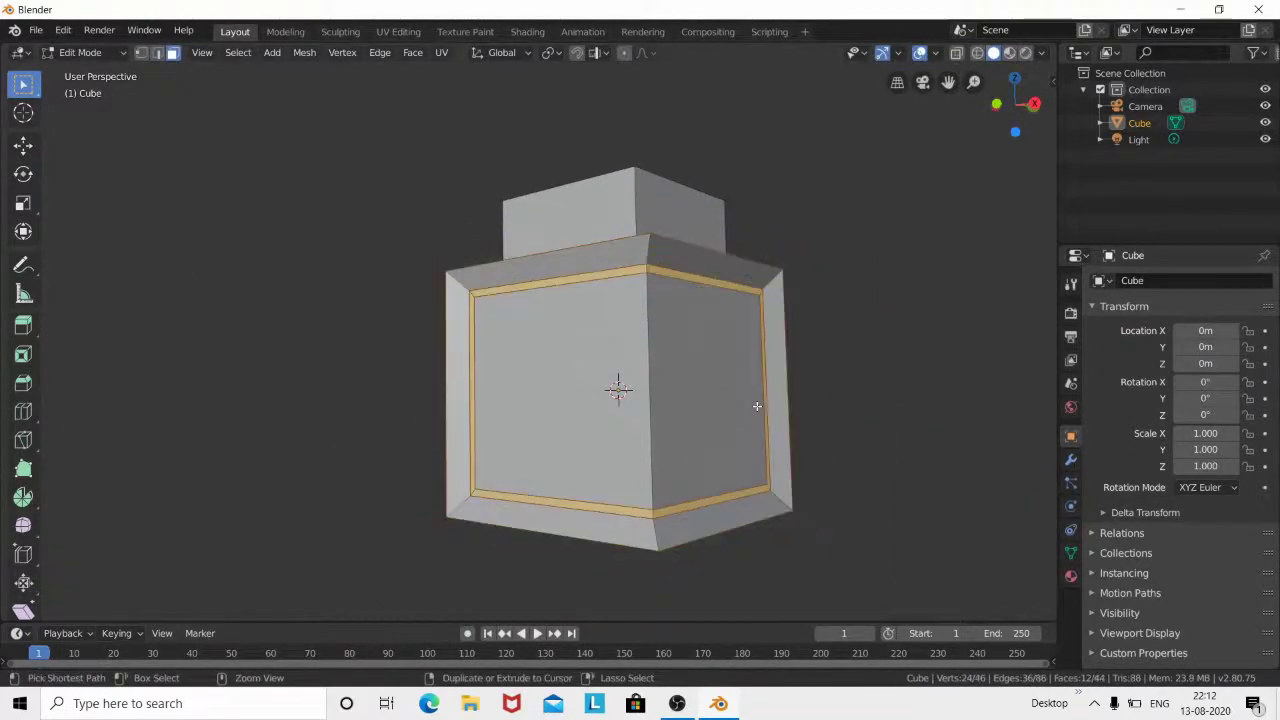
Step: Select the large inner panel face on the left side of the lower block
mouse_move(757, 406)
middle_down()
mouse_move(737, 434)
mouse_move(768, 460)
middle_up()
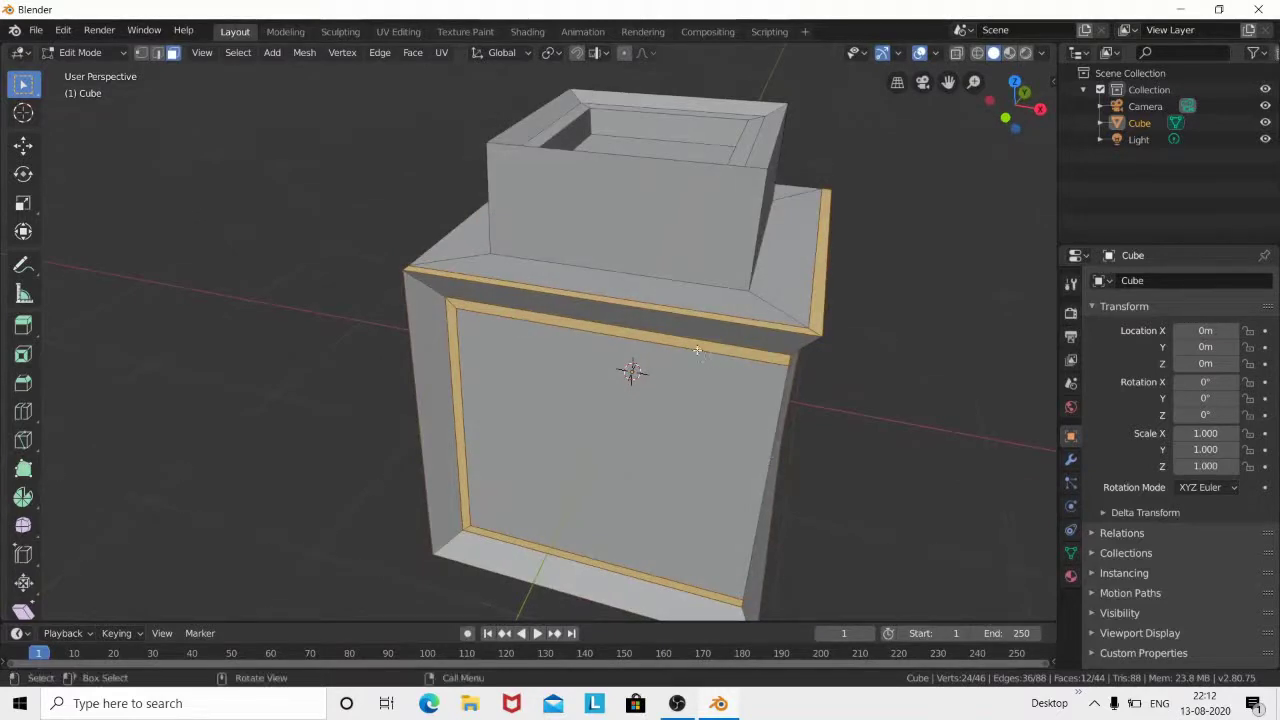
mouse_move(697, 426)
middle_down()
mouse_move(683, 411)
mouse_move(651, 420)
middle_up()
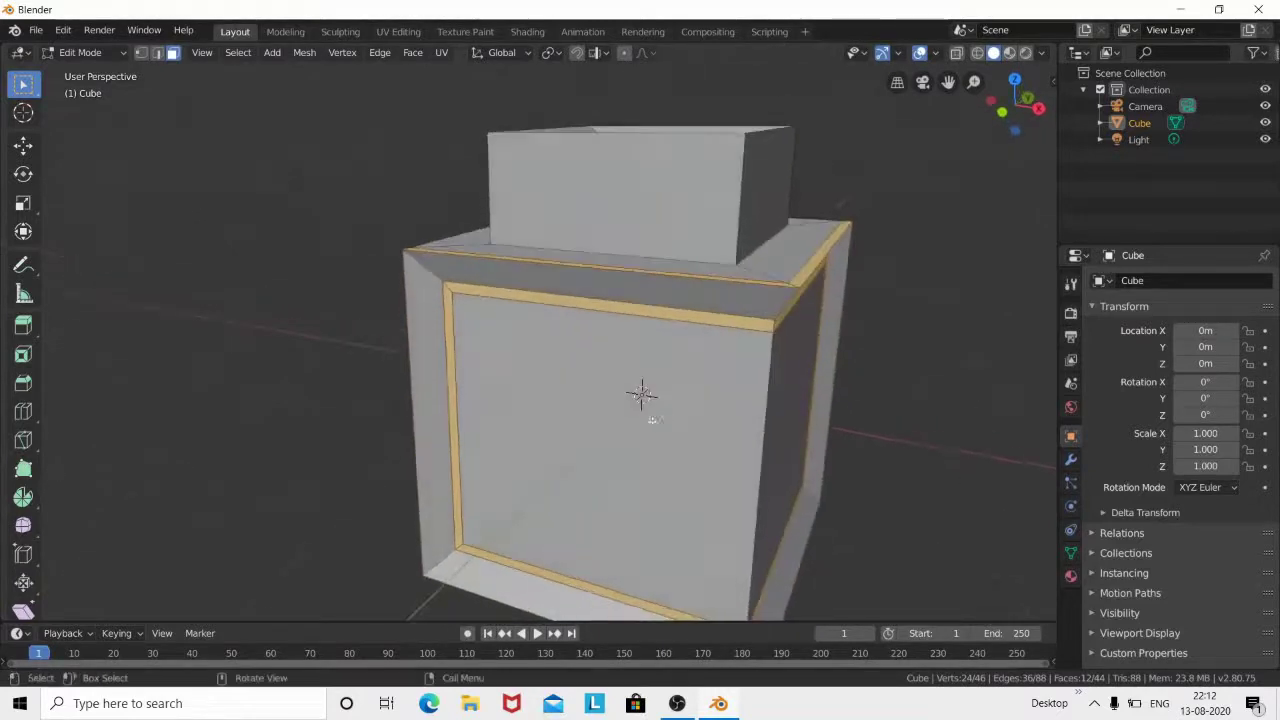
click(556, 367)
scroll(762, 368, down, 2)
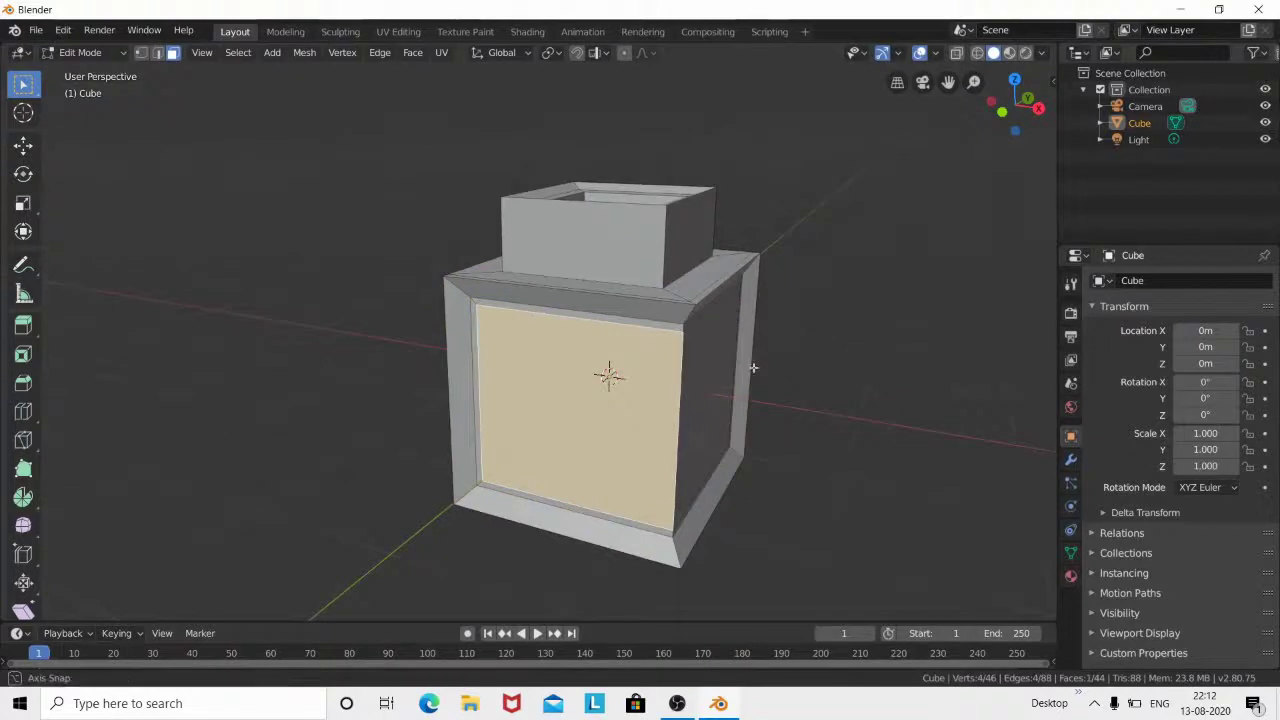
Step: Select the front inner panel face of the lower block instead
mouse_move(764, 367)
middle_down()
mouse_move(709, 371)
mouse_move(674, 416)
middle_up()
click(674, 416)
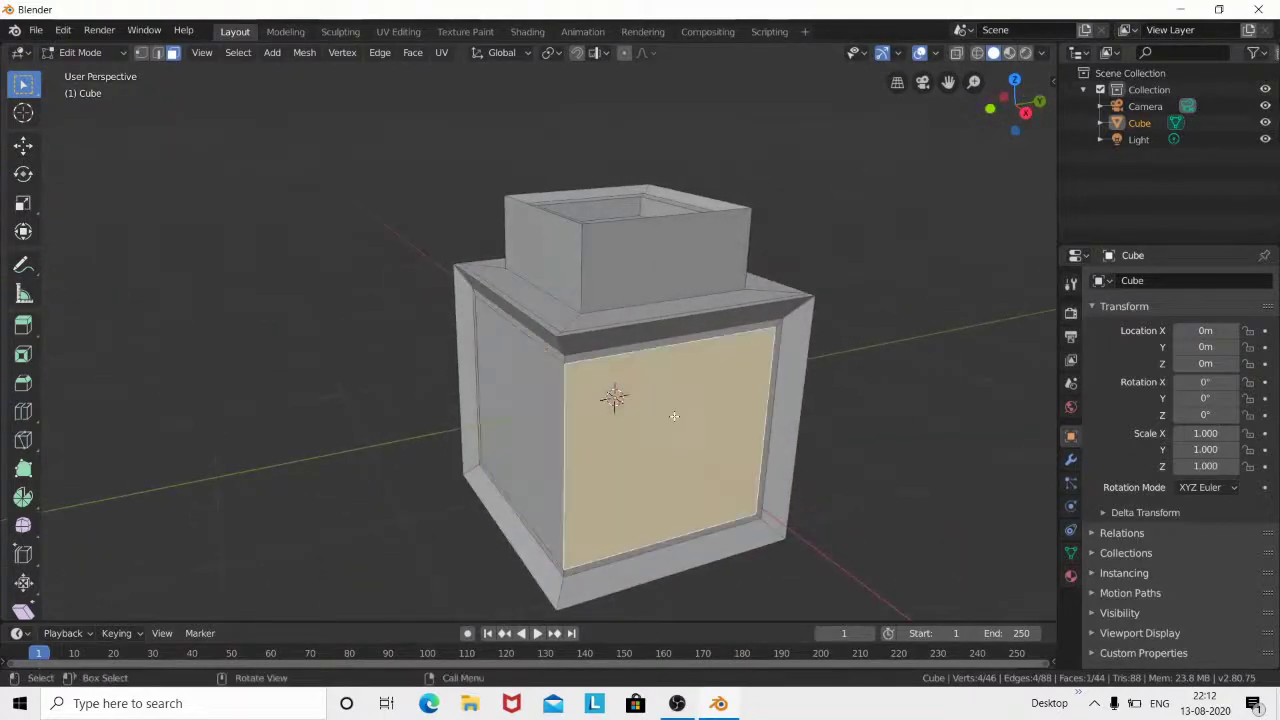